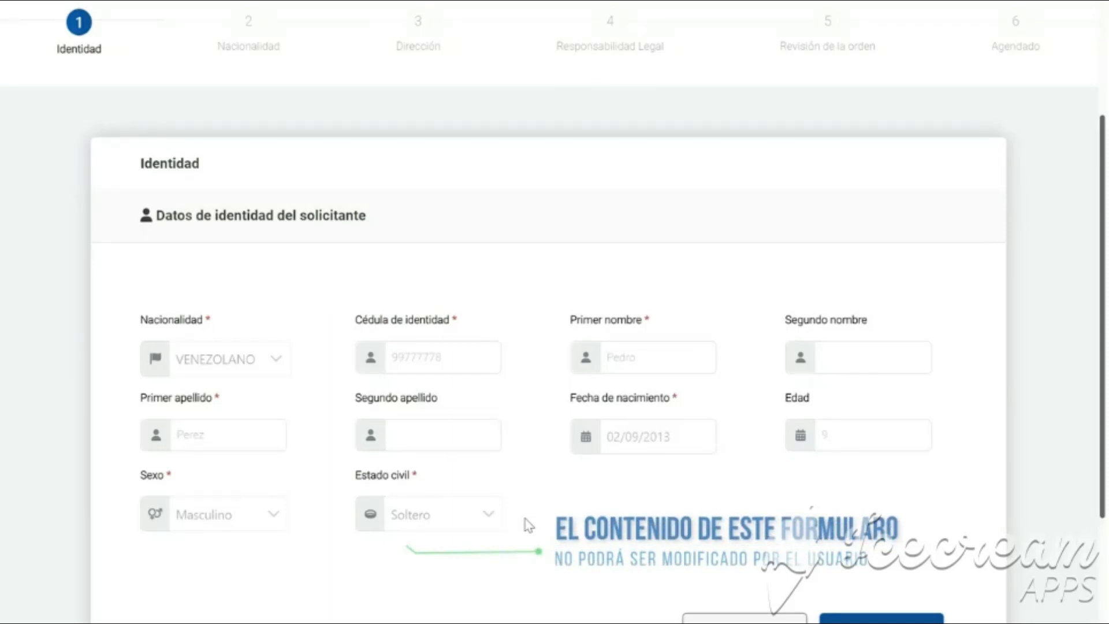
# Submit the identity step to reach step 2, Nacionalidad.
pyautogui.scroll(-2, 525, 522)
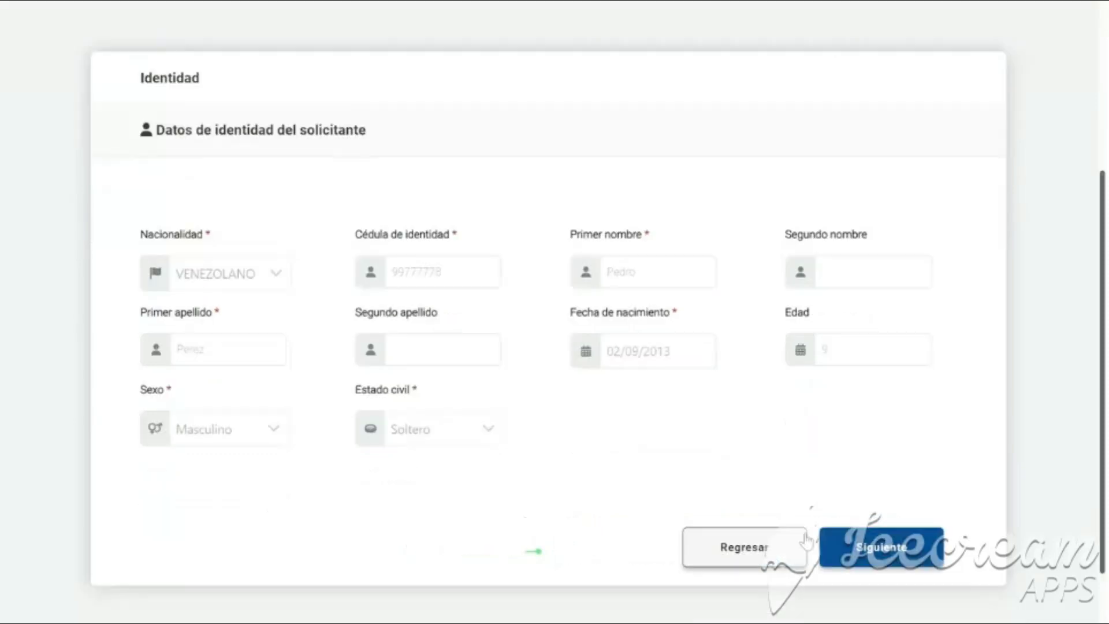
pyautogui.click(894, 550)
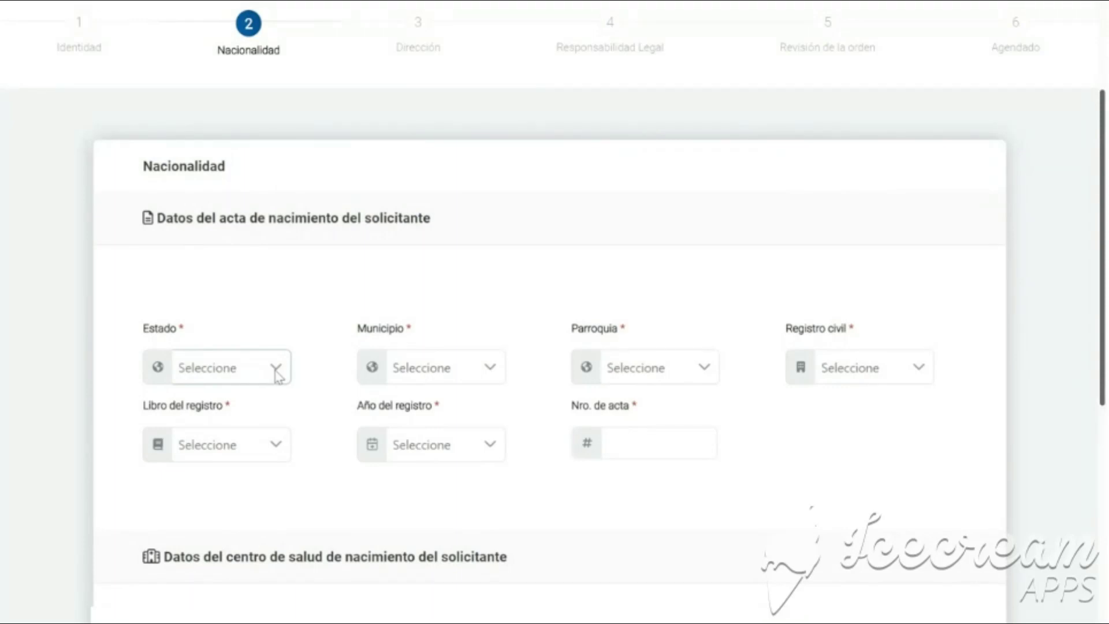
# Set the birth certificate registry to Distrito Capital, Bolivariano Libertador, 23 De Enero parish, its civil registry unit, book Nacimiento.
pyautogui.scroll(-1, 874, 438)
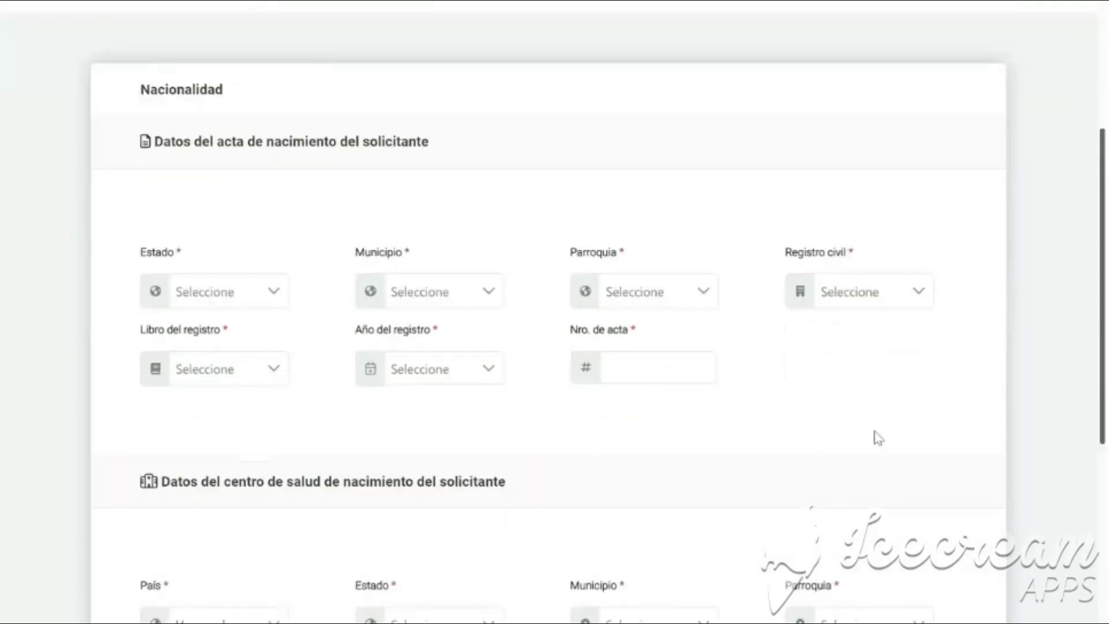
pyautogui.click(275, 293)
pyautogui.scroll(-3, 241, 431)
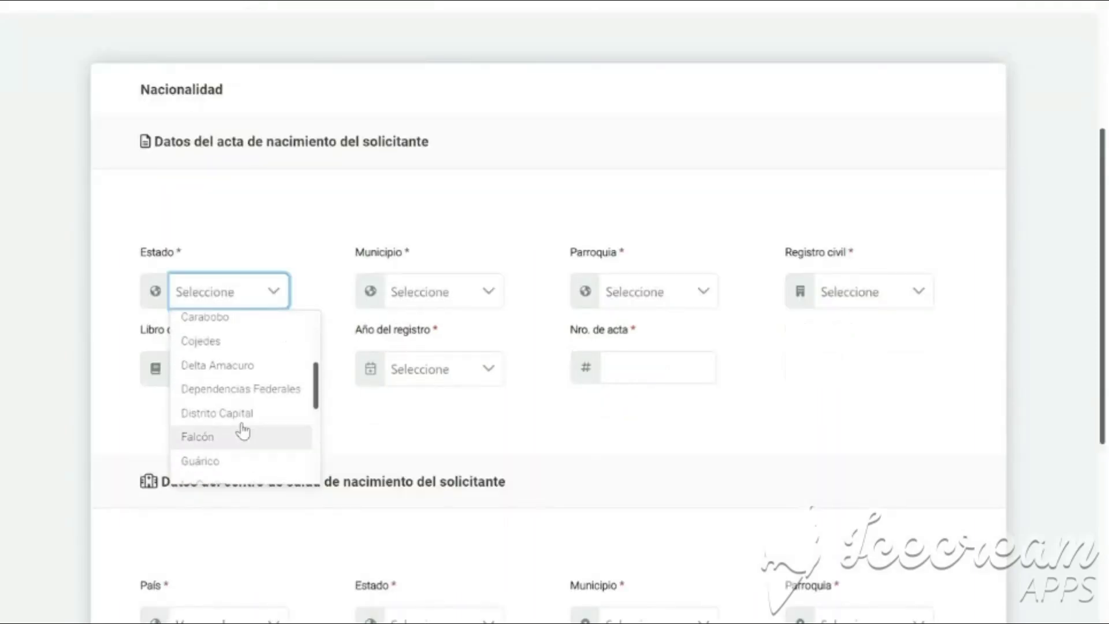
pyautogui.click(240, 424)
pyautogui.click(445, 292)
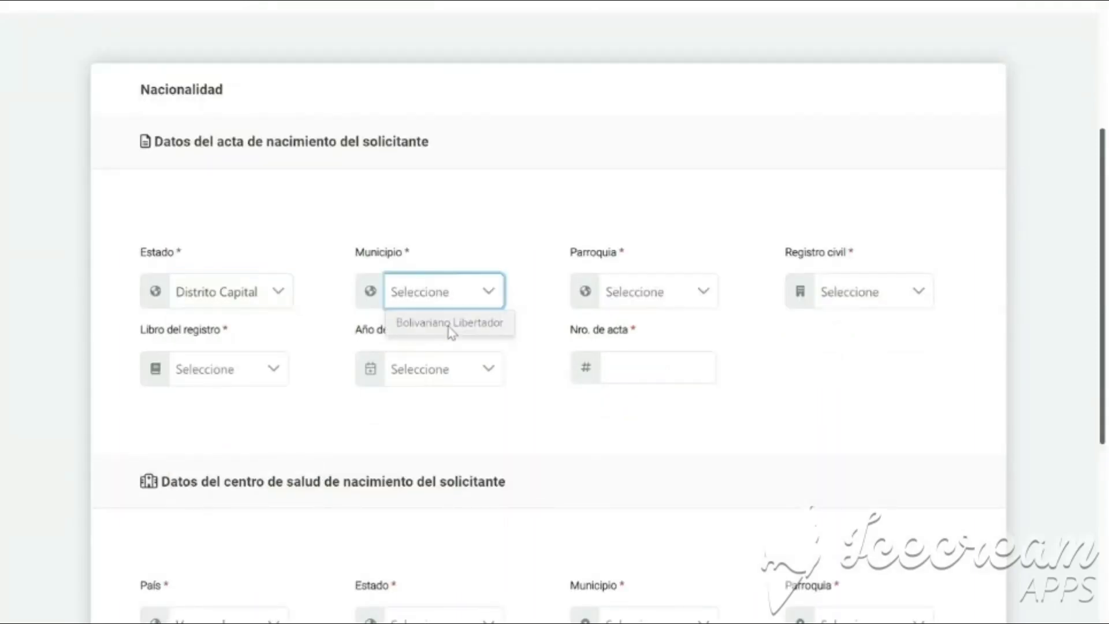
pyautogui.click(445, 320)
pyautogui.click(634, 292)
pyautogui.click(642, 322)
pyautogui.click(883, 295)
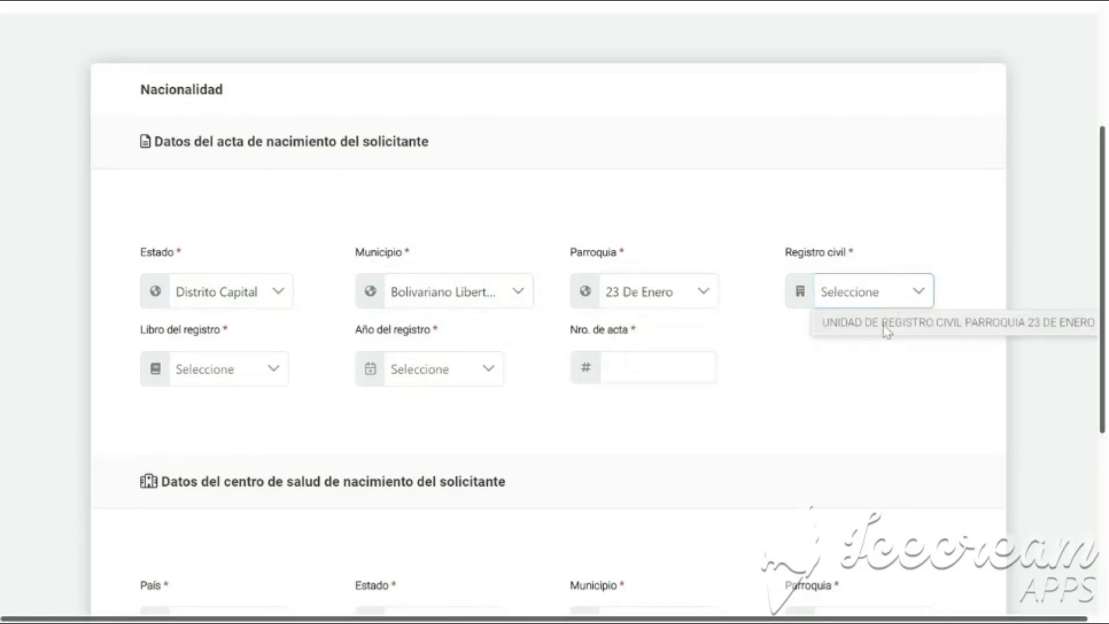
pyautogui.click(883, 321)
pyautogui.click(254, 370)
pyautogui.click(257, 397)
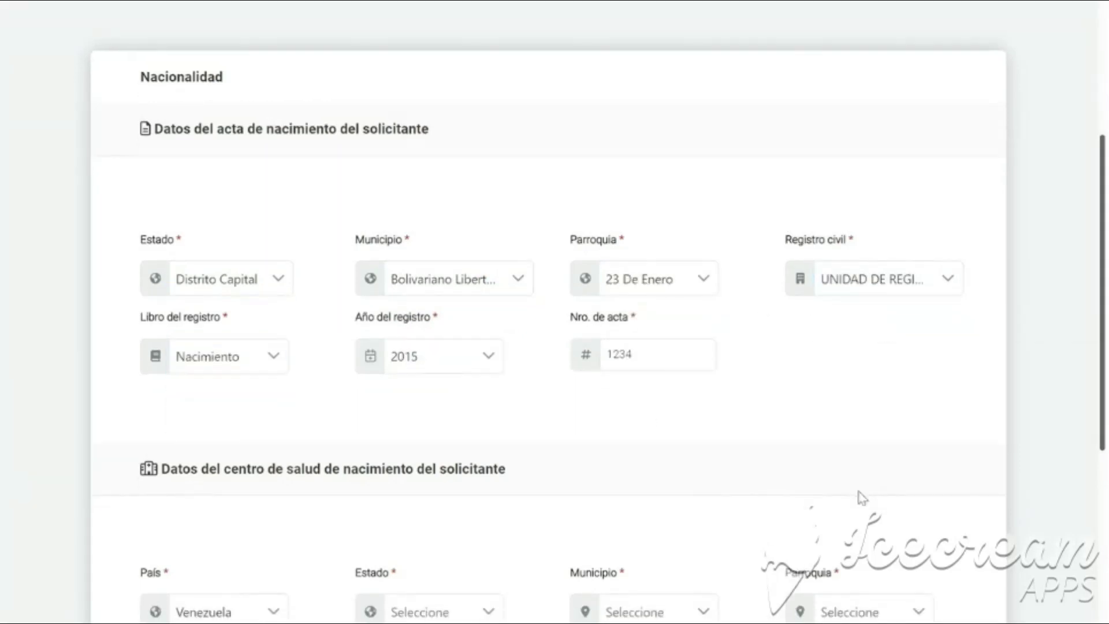
# Set the health centre location to Distrito Capital, Bolivariano Libertador, 23 De Enero parish.
pyautogui.scroll(-3, 857, 495)
pyautogui.scroll(-3, 861, 496)
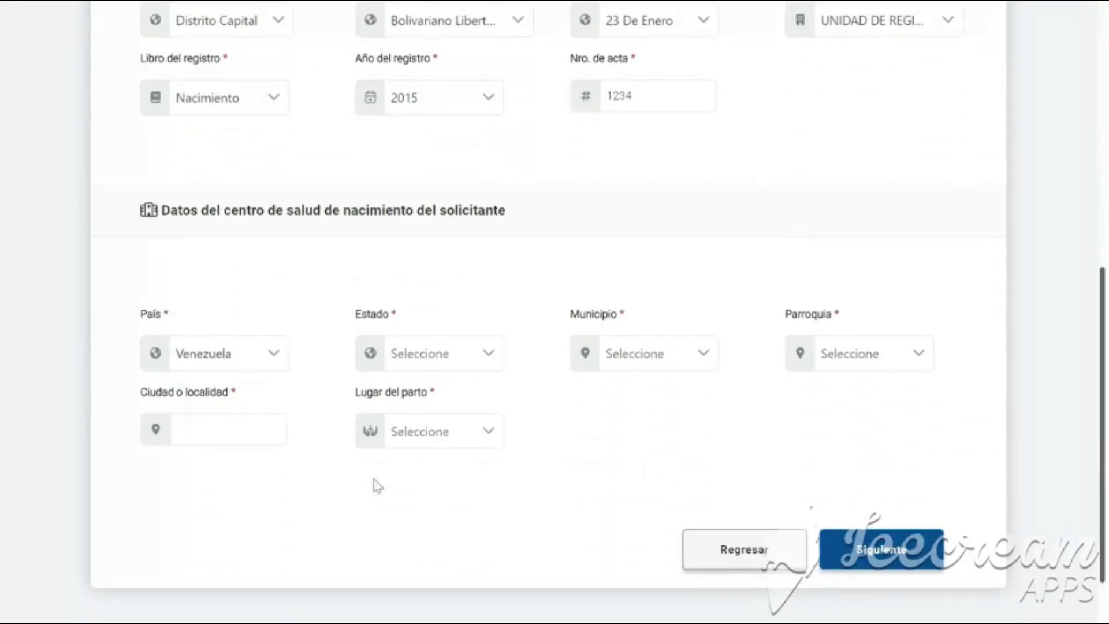
pyautogui.click(425, 363)
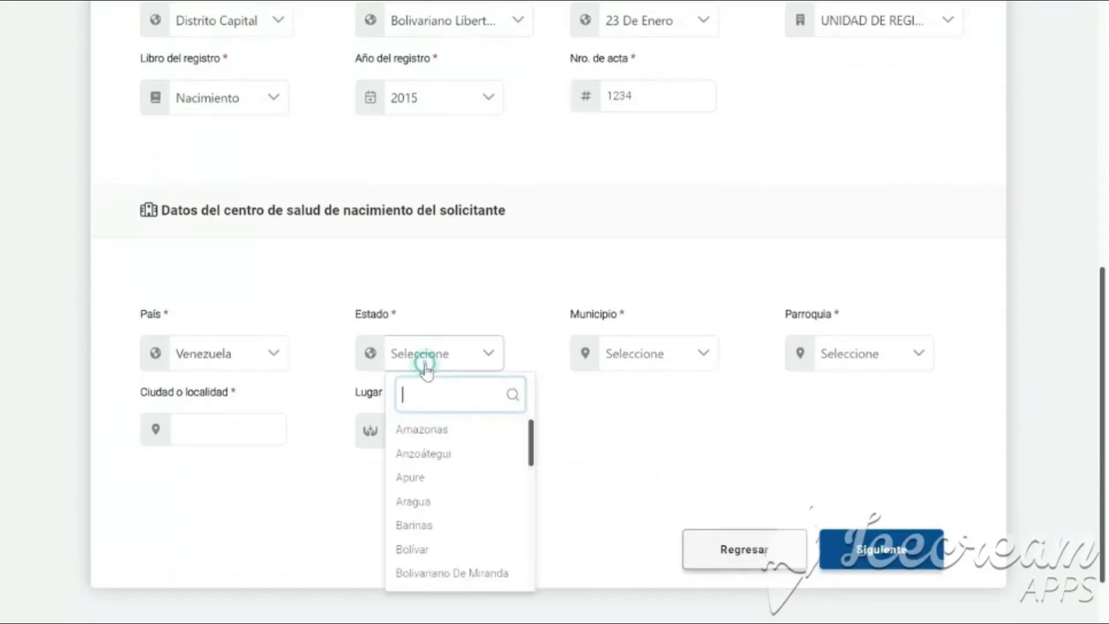
pyautogui.scroll(-1, 453, 491)
pyautogui.scroll(-2, 461, 520)
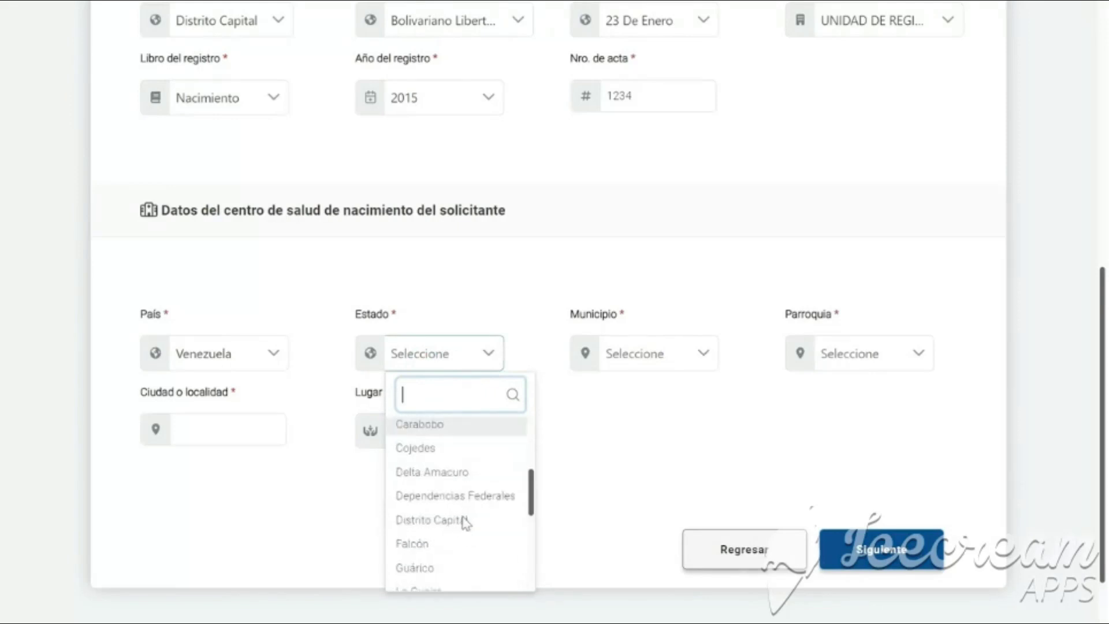
pyautogui.click(466, 516)
pyautogui.click(683, 354)
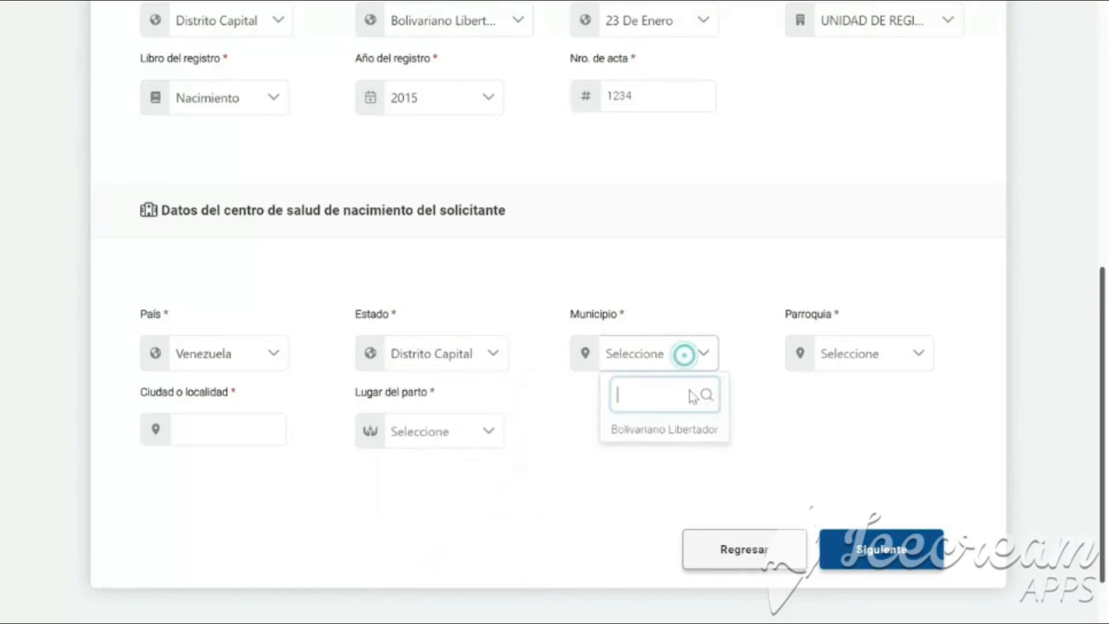
pyautogui.click(684, 430)
pyautogui.click(845, 368)
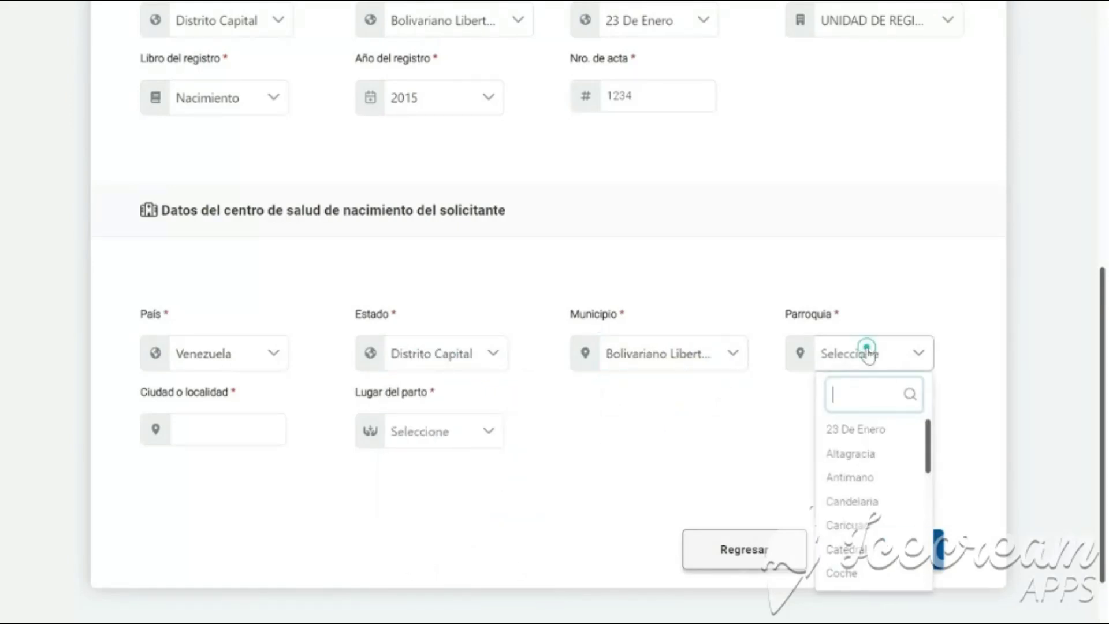
pyautogui.click(896, 432)
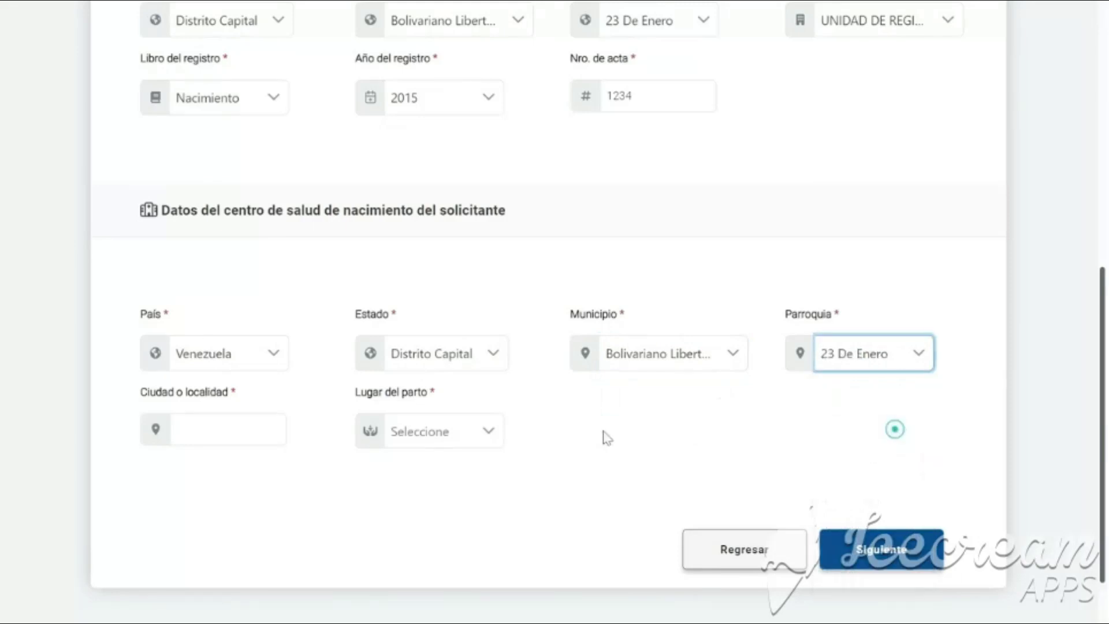
# Enter city '23', choose Centro Hospitalario and the ACAPRALITO ambulatory clinic, then submit Nacionalidad.
pyautogui.click(204, 433)
pyautogui.write('23')
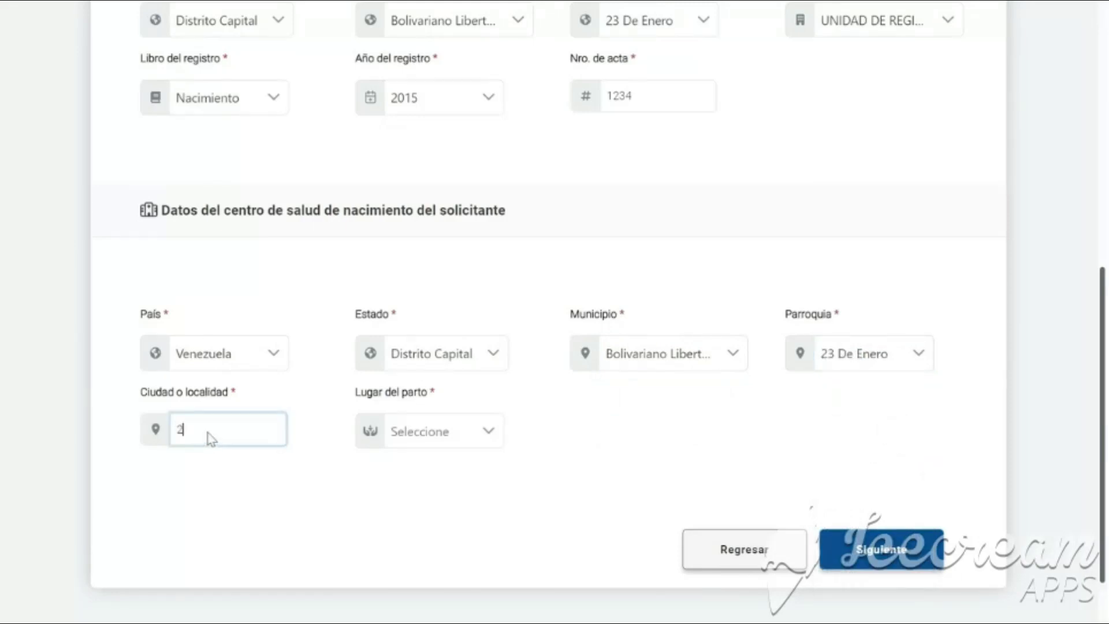
pyautogui.click(431, 437)
pyautogui.click(445, 507)
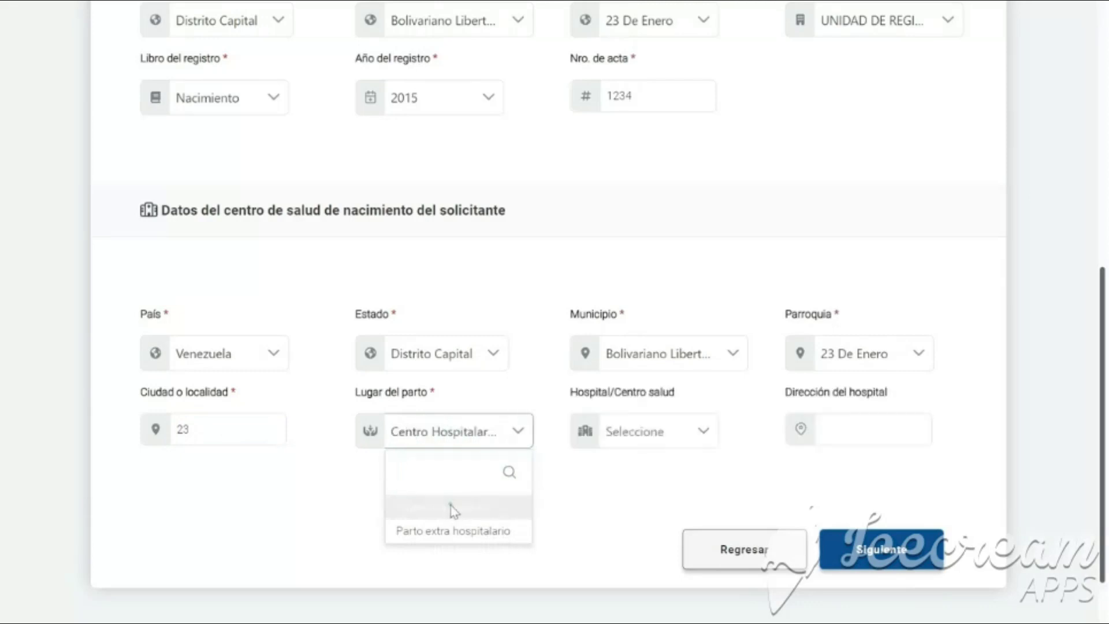
pyautogui.click(635, 442)
pyautogui.click(734, 424)
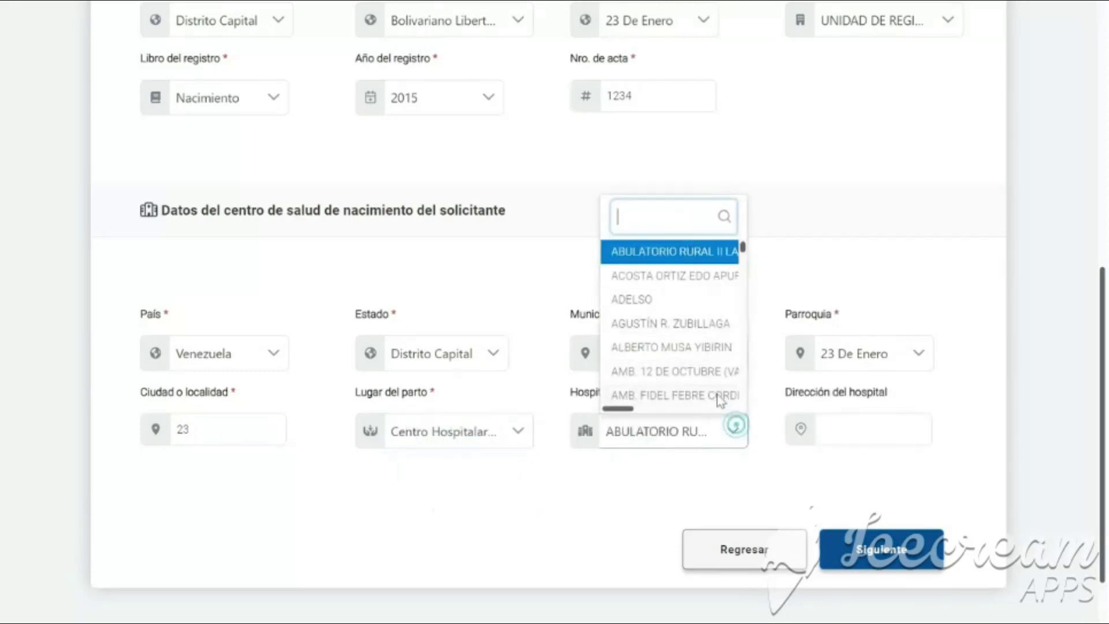
pyautogui.scroll(-3, 718, 398)
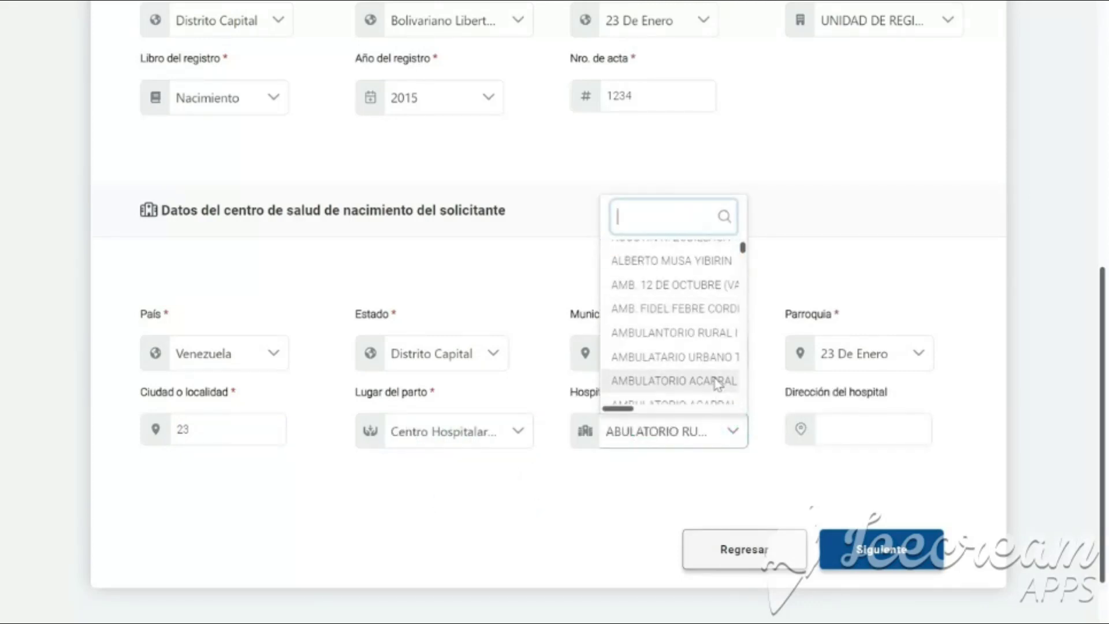
pyautogui.click(715, 379)
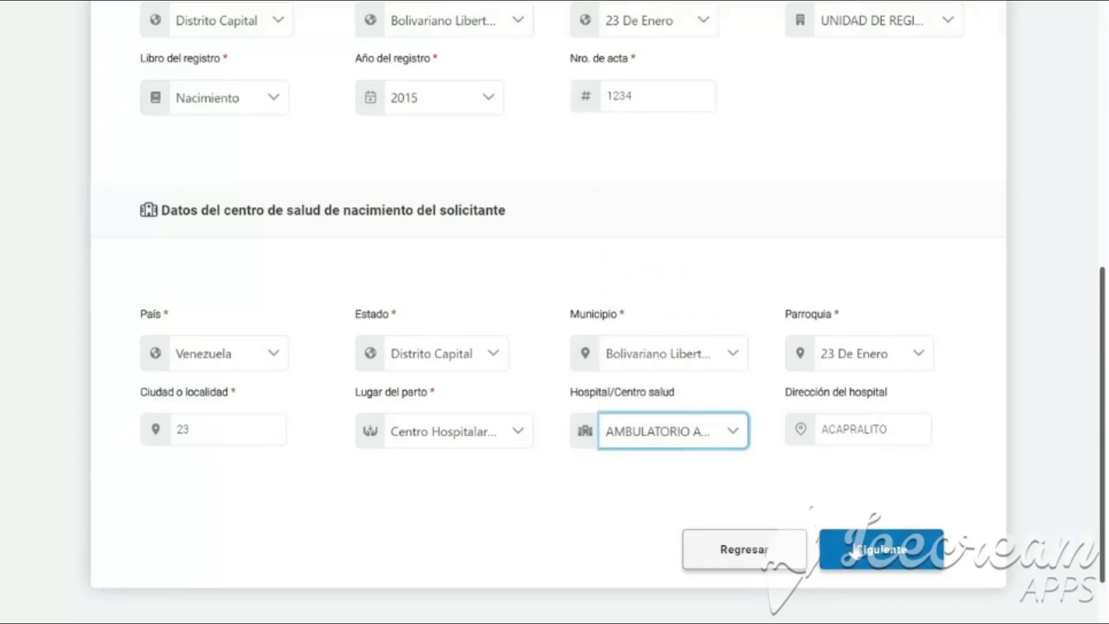
pyautogui.click(855, 552)
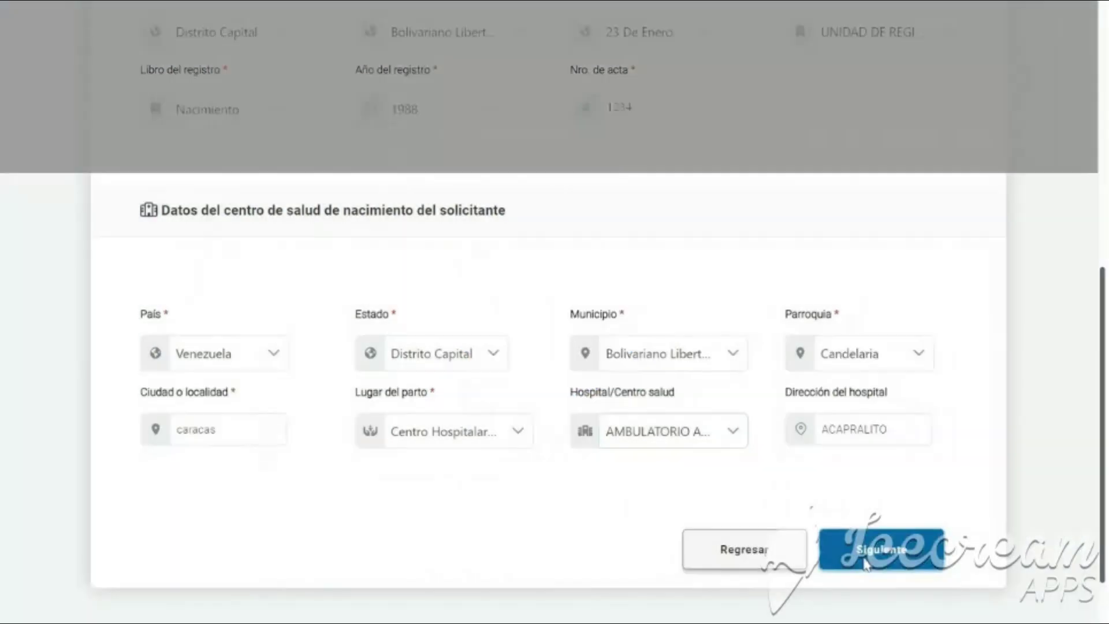
pyautogui.click(866, 563)
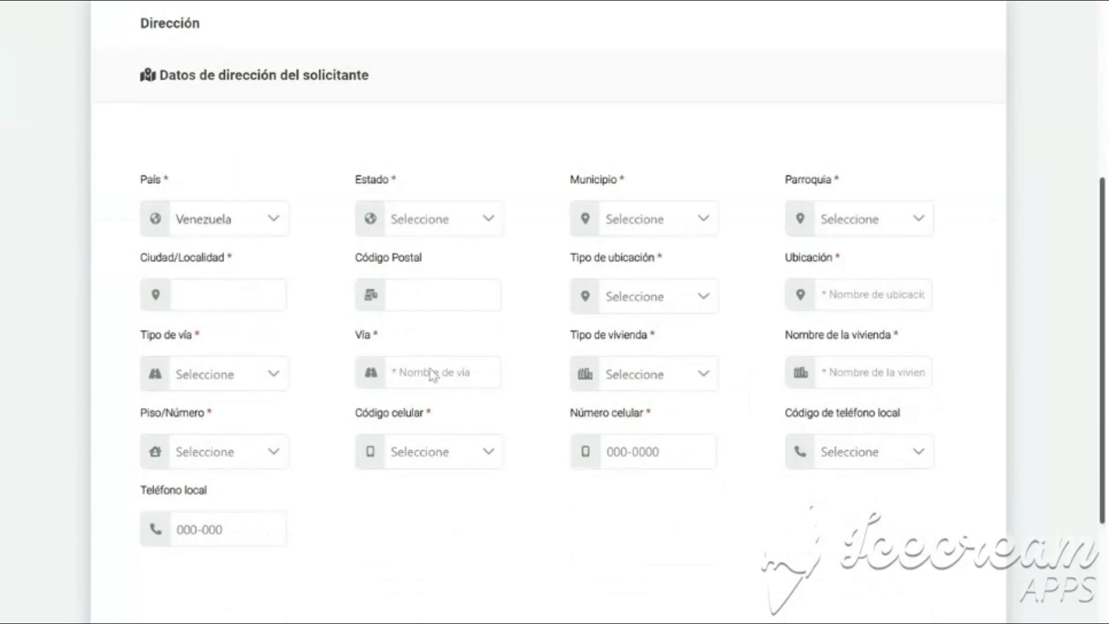
# Set the address to Distrito Capital, Bolivariano Libertador, Candelaria parish, city 'caracas', postal code 1010.
pyautogui.click(479, 219)
pyautogui.scroll(-3, 500, 369)
pyautogui.click(506, 388)
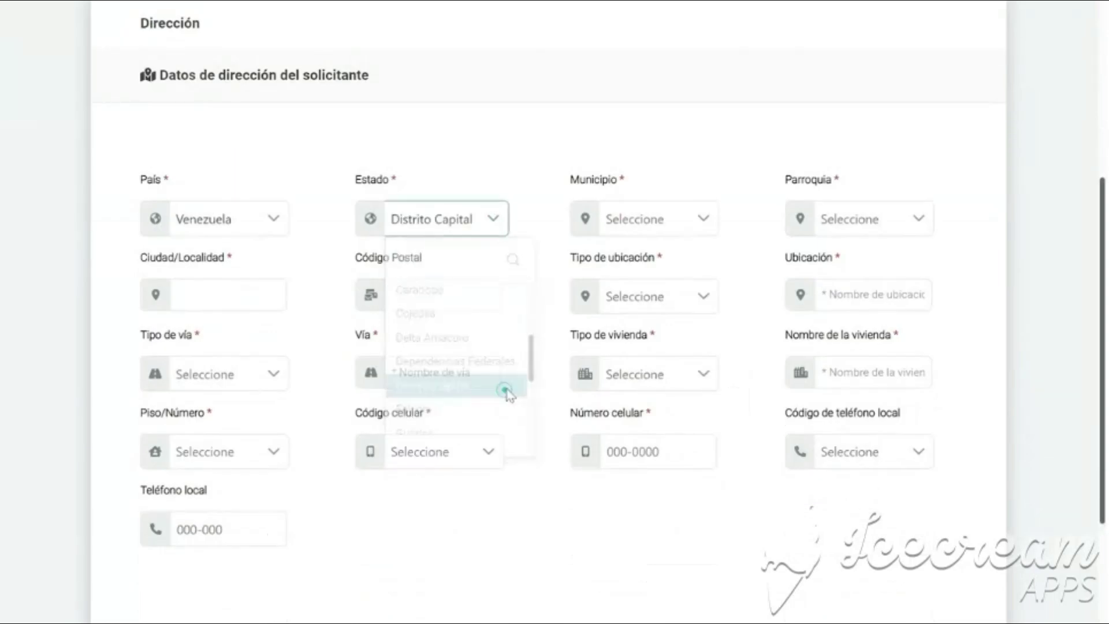
pyautogui.click(686, 223)
pyautogui.click(665, 294)
pyautogui.click(861, 227)
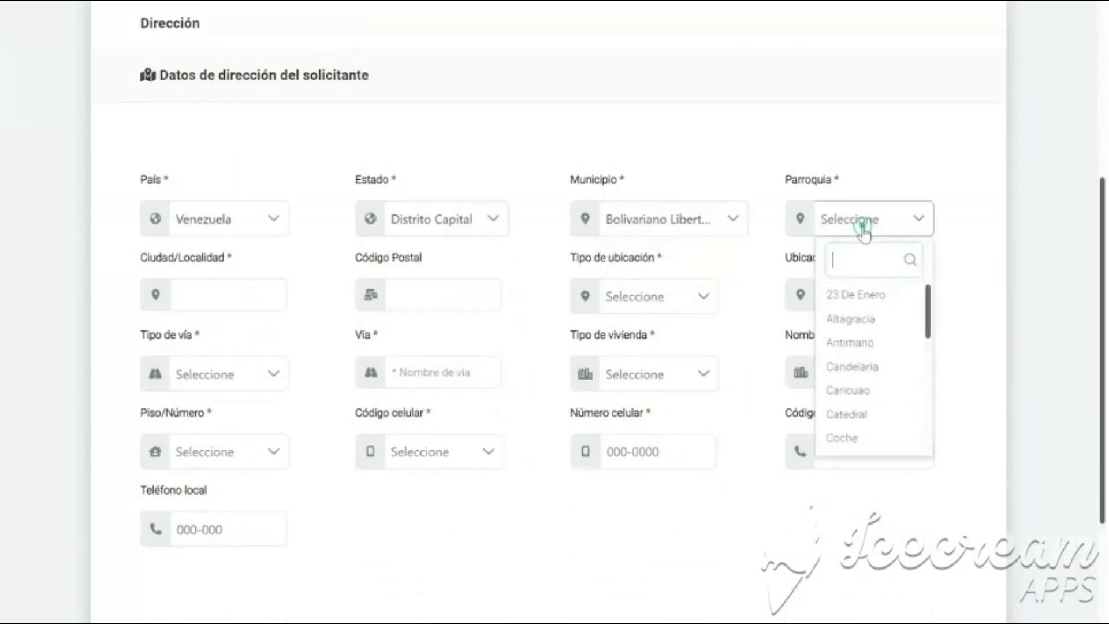
pyautogui.click(882, 382)
pyautogui.click(262, 305)
pyautogui.write('caracas')
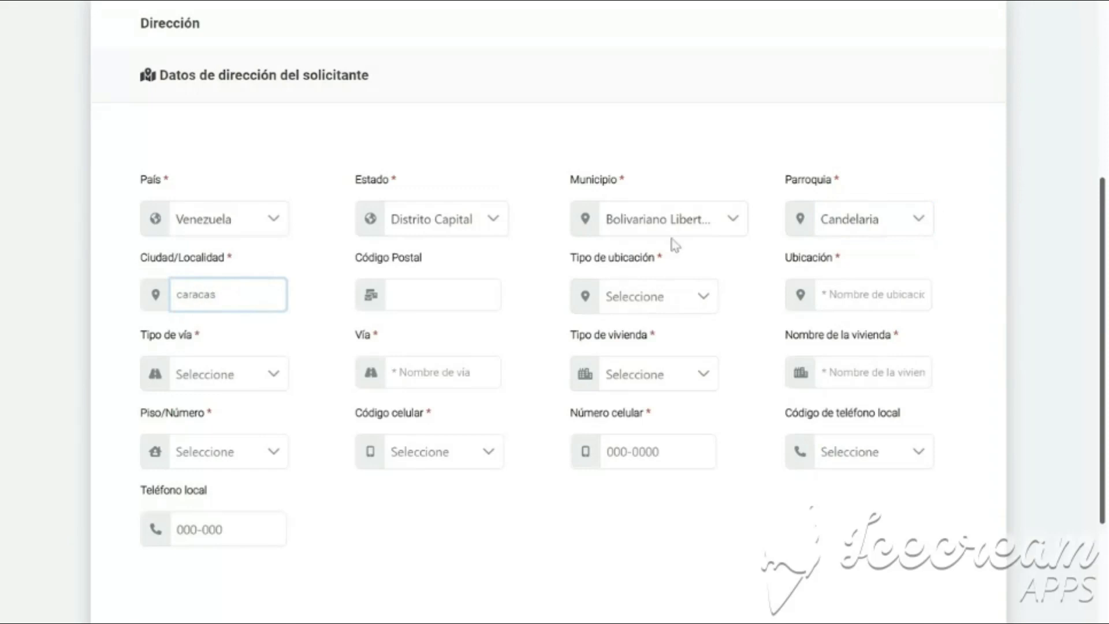
pyautogui.click(421, 298)
pyautogui.write('1010')
# Choose location type Sector and road type Avenida, entering the sector name and avenue name.
pyautogui.click(668, 306)
pyautogui.scroll(-2, 700, 392)
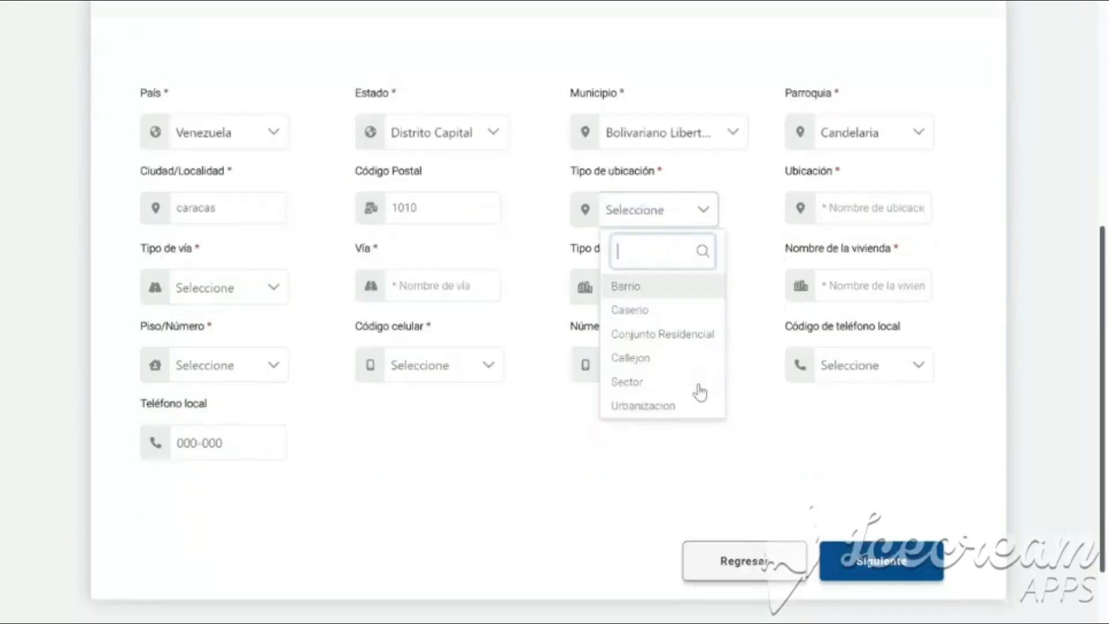
pyautogui.click(699, 385)
pyautogui.click(861, 217)
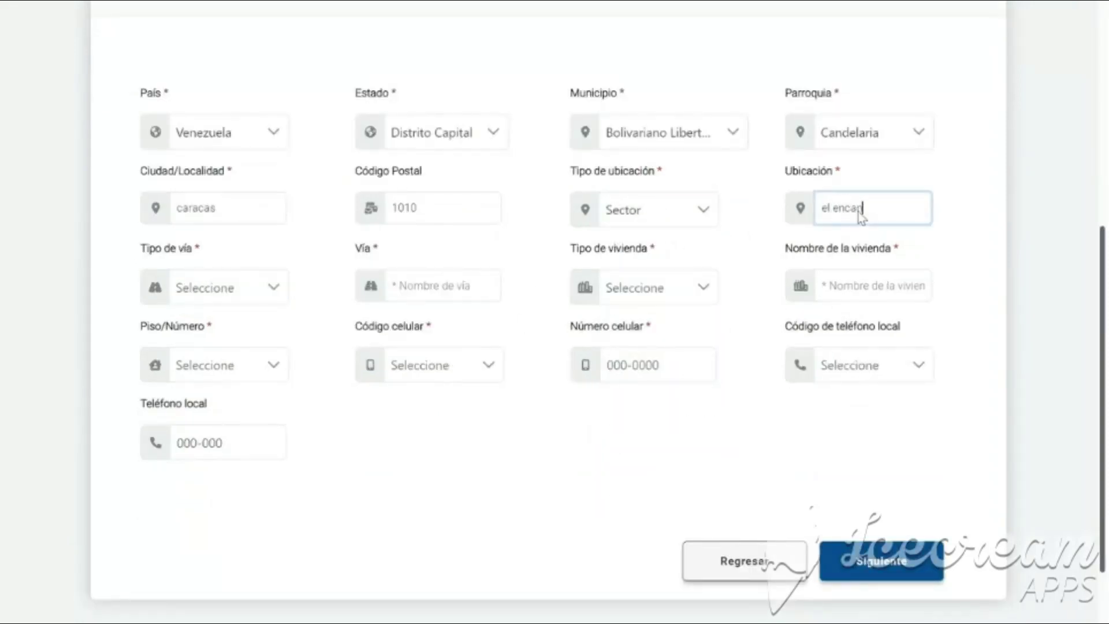
pyautogui.click(284, 289)
pyautogui.click(280, 368)
pyautogui.click(426, 289)
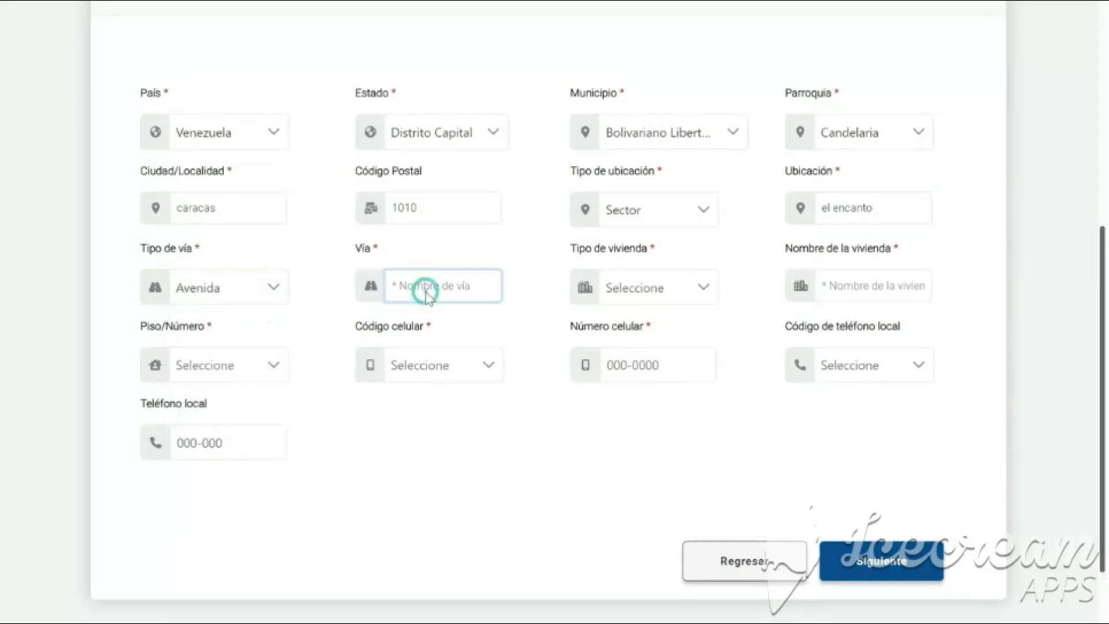
# Set dwelling type Edificio with its building name, and enter the Piso floor and apartment number.
pyautogui.click(647, 288)
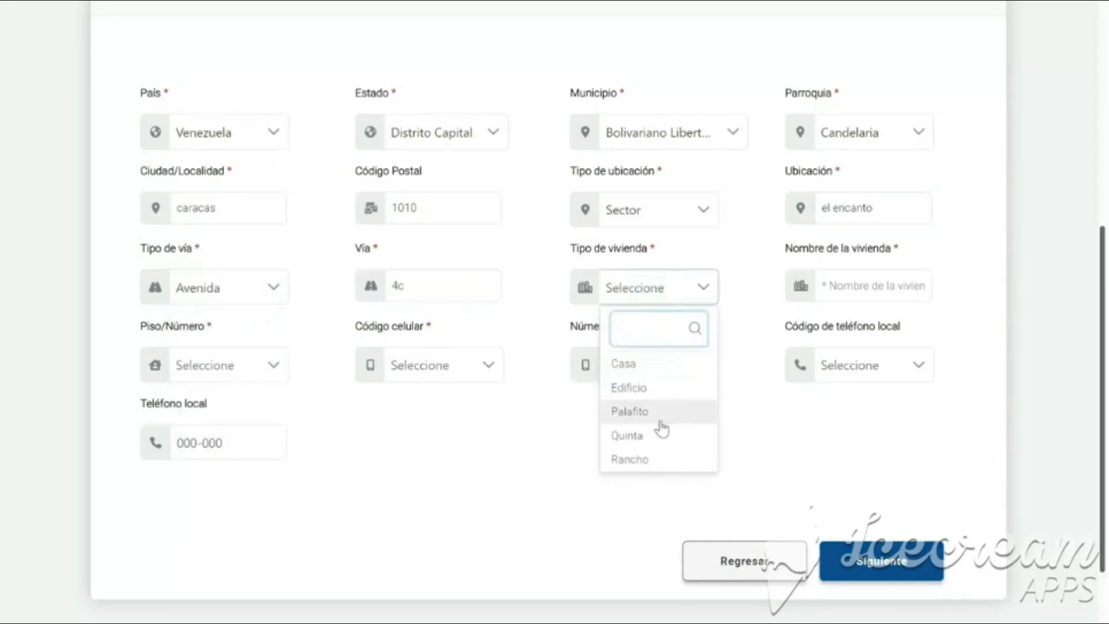
pyautogui.click(632, 388)
pyautogui.click(859, 280)
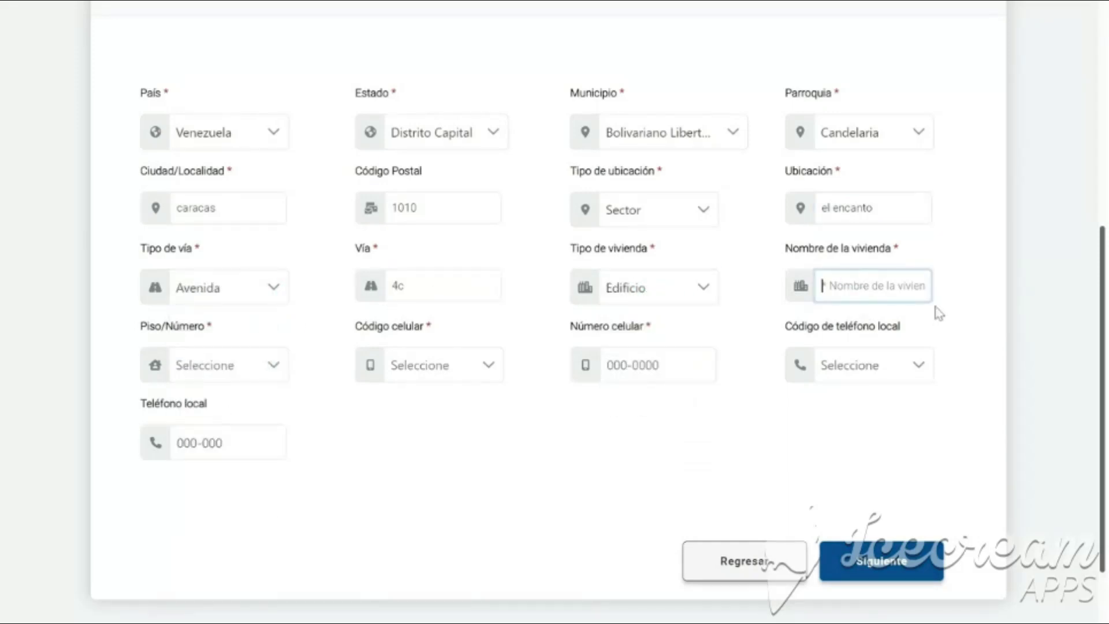
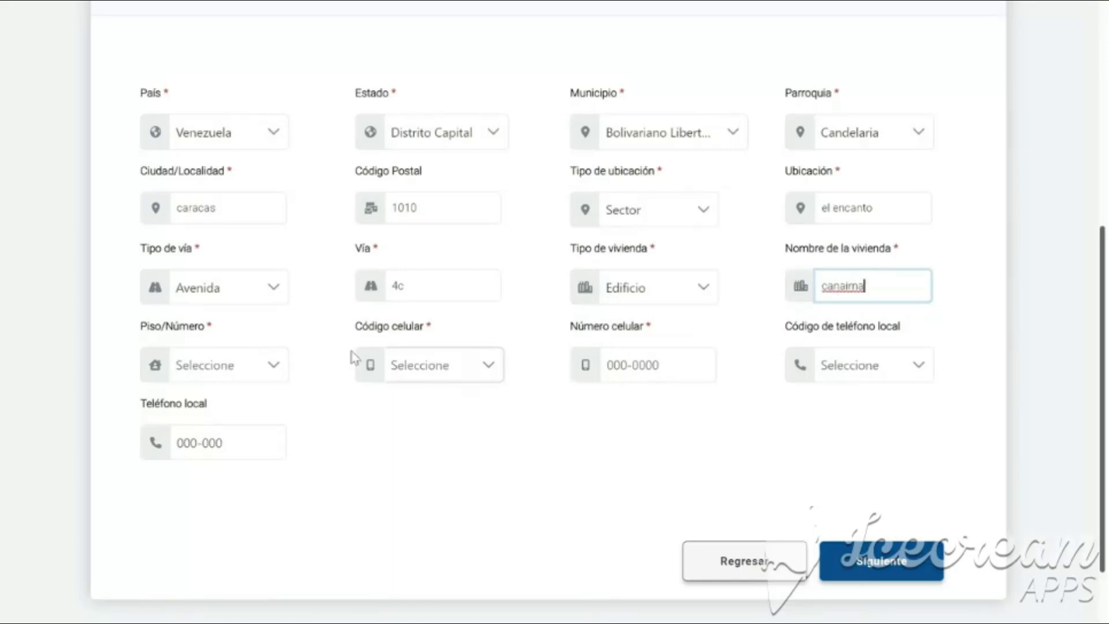
pyautogui.click(272, 364)
pyautogui.click(277, 442)
pyautogui.click(421, 376)
pyautogui.click(607, 373)
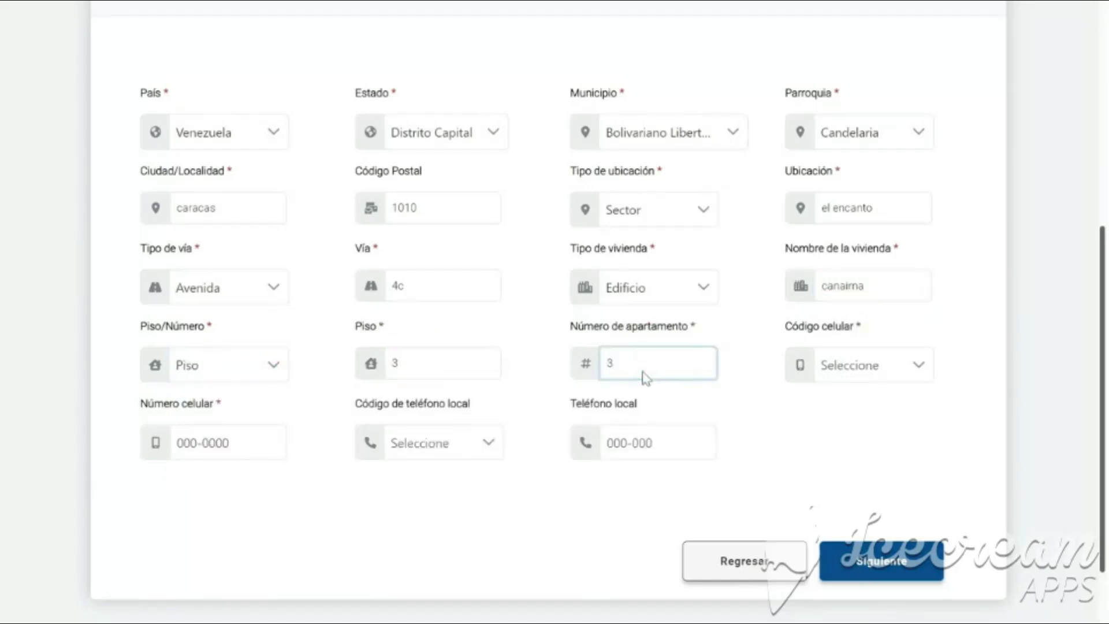
# Enter the mobile number with prefix (0416) and landline with area code (0212), then submit.
pyautogui.click(831, 366)
pyautogui.click(842, 513)
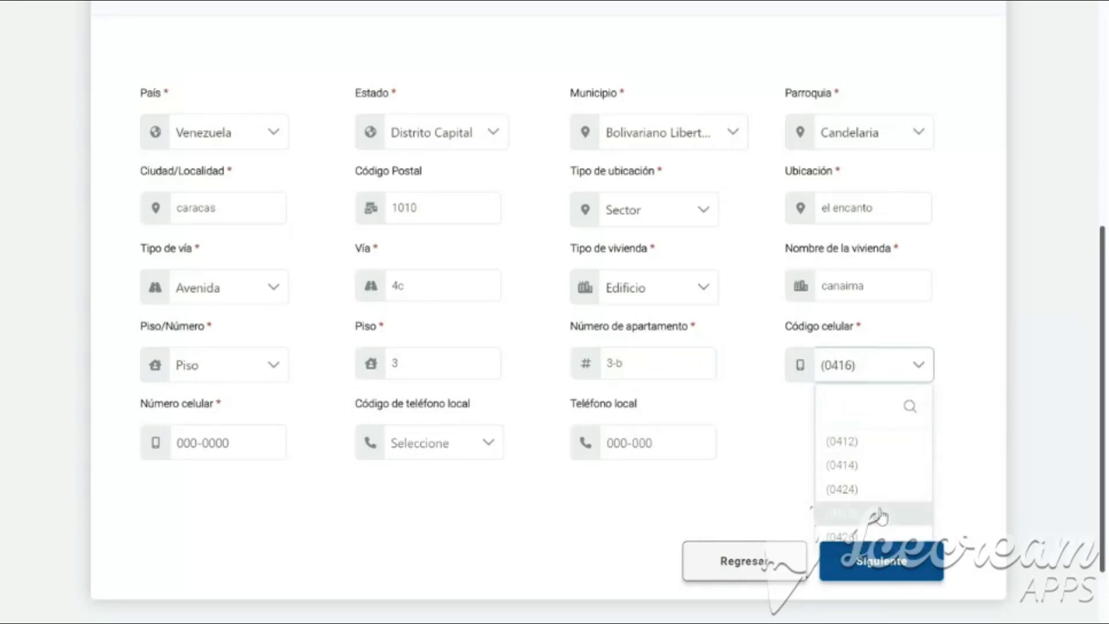
pyautogui.click(257, 447)
pyautogui.write('1234567')
pyautogui.click(428, 446)
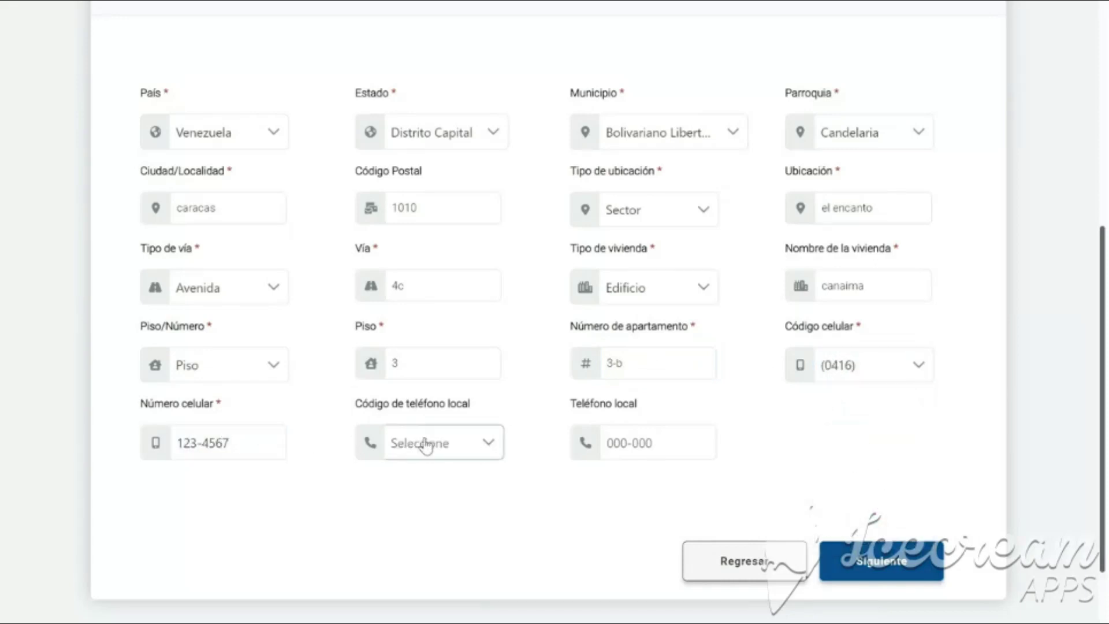
pyautogui.scroll(-3, 438, 401)
pyautogui.click(412, 398)
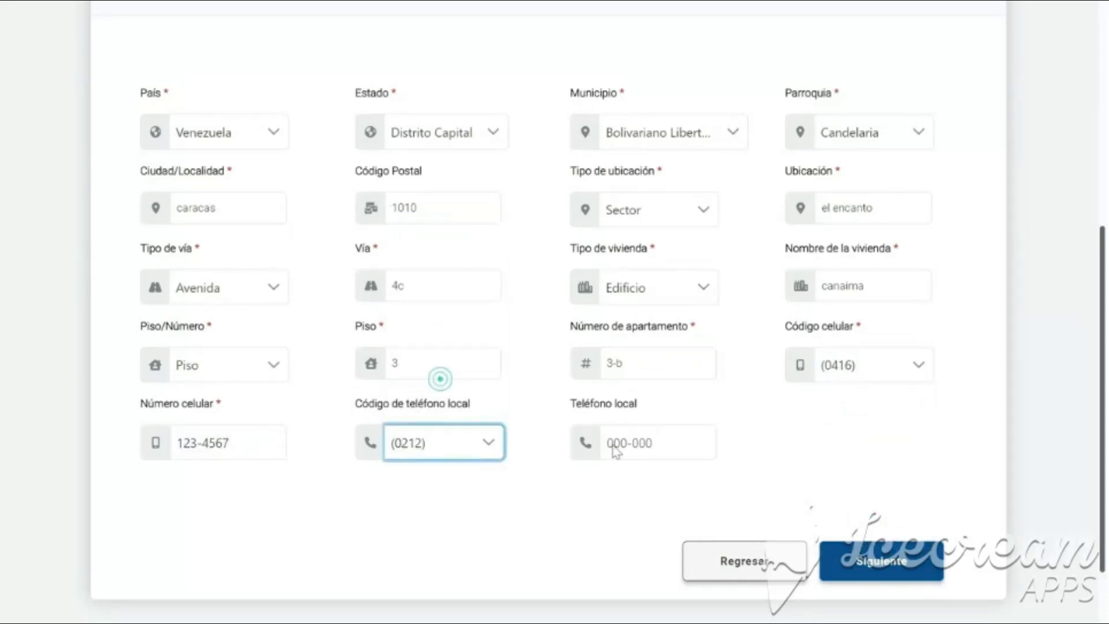
pyautogui.click(623, 446)
pyautogui.write('1234567')
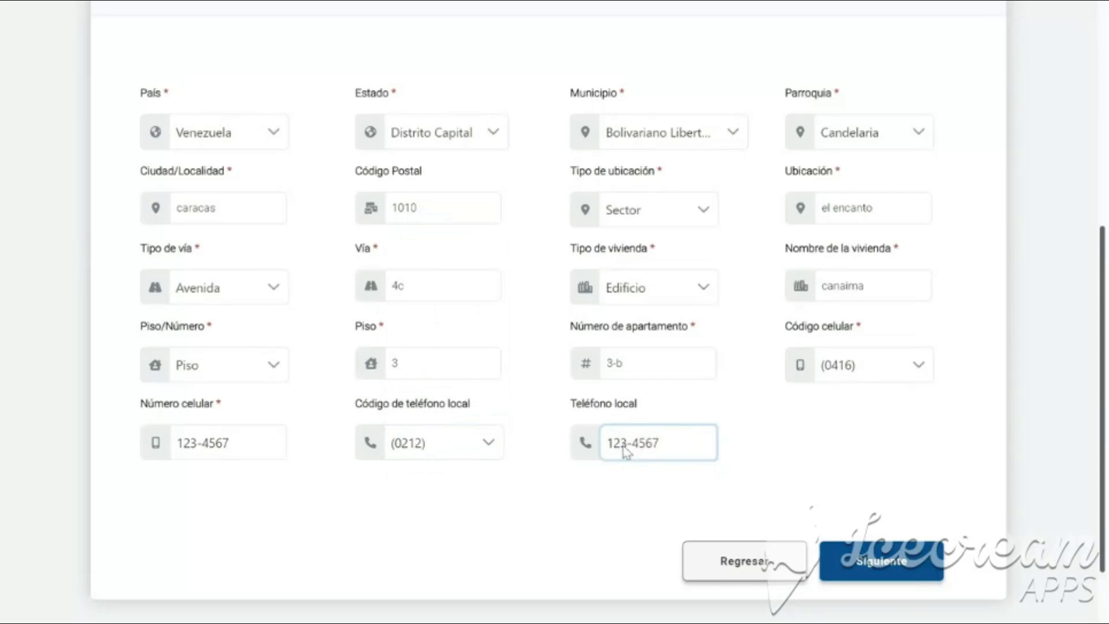
pyautogui.click(858, 565)
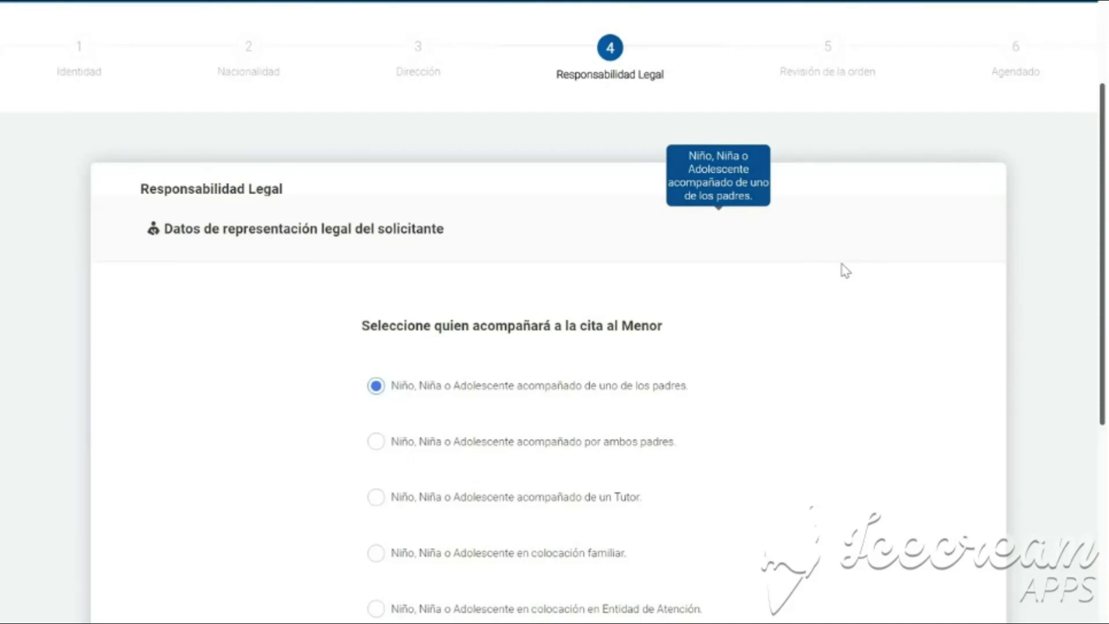
# Choose 'Niño, Niña o Adolescente acompañado de uno de los padres' and confirm the representation.
pyautogui.scroll(-1, 845, 271)
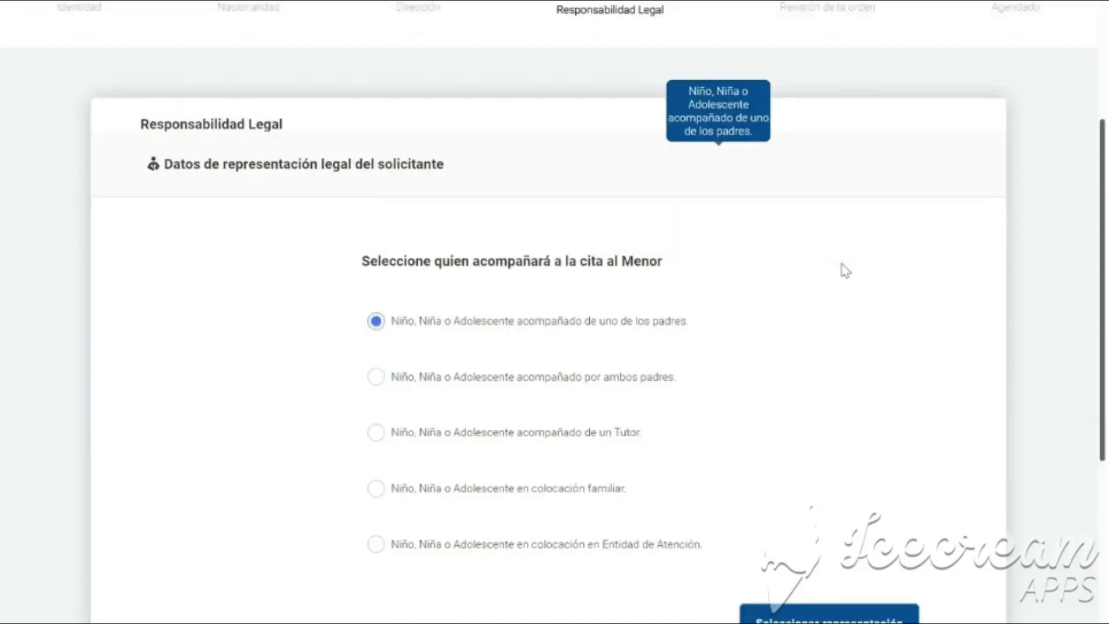
pyautogui.scroll(-1, 845, 270)
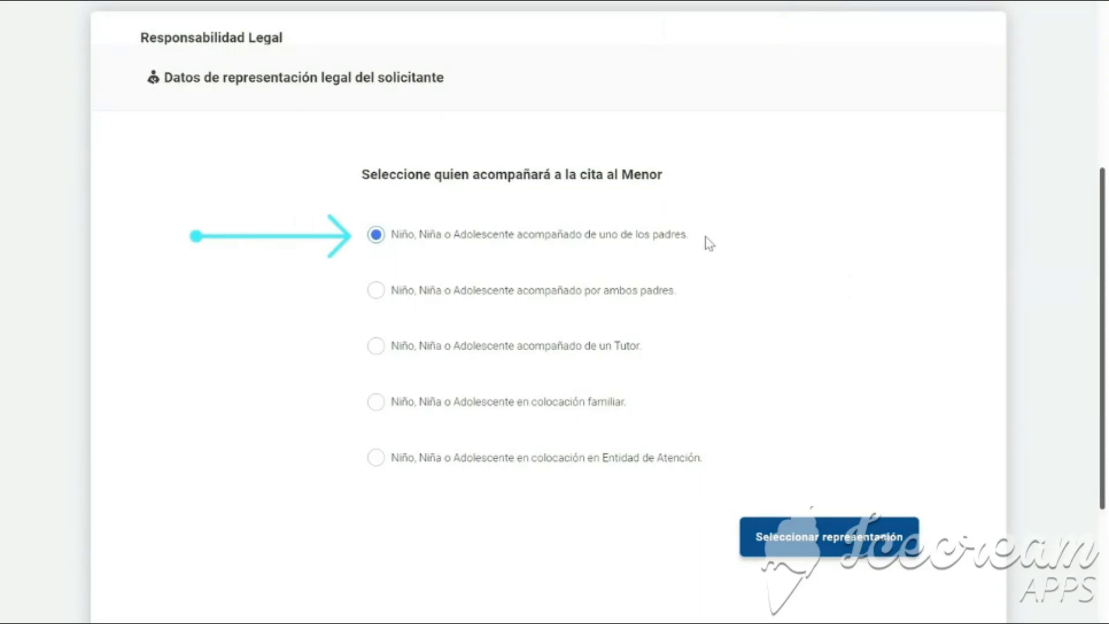
pyautogui.click(378, 237)
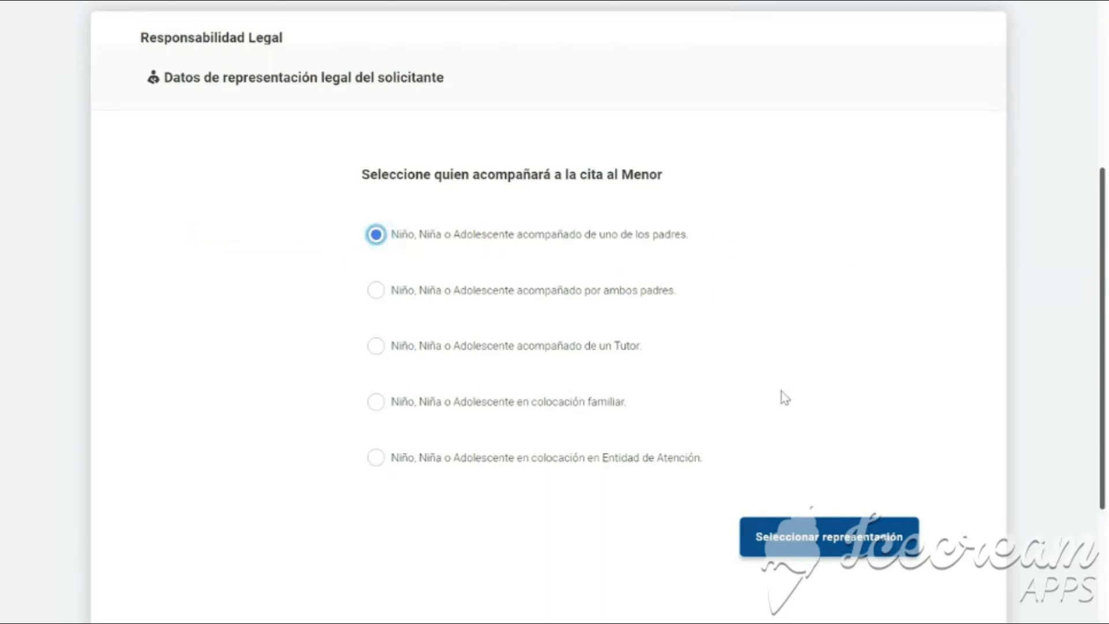
pyautogui.click(814, 537)
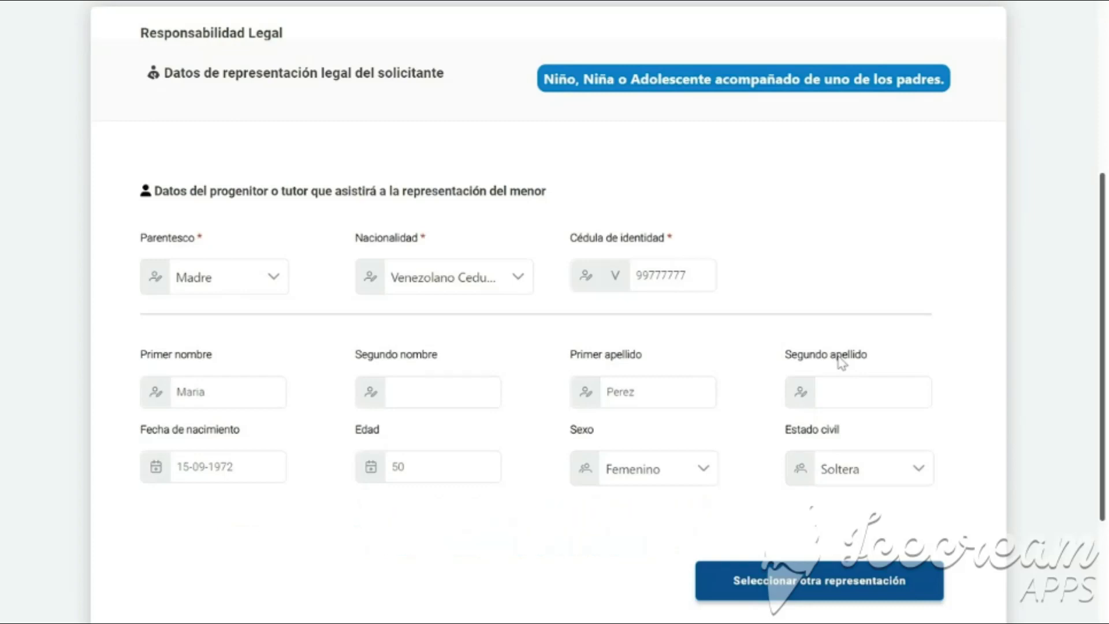
# Submit the mother's prefilled details to reach Revisión de la orden.
pyautogui.scroll(-2, 842, 362)
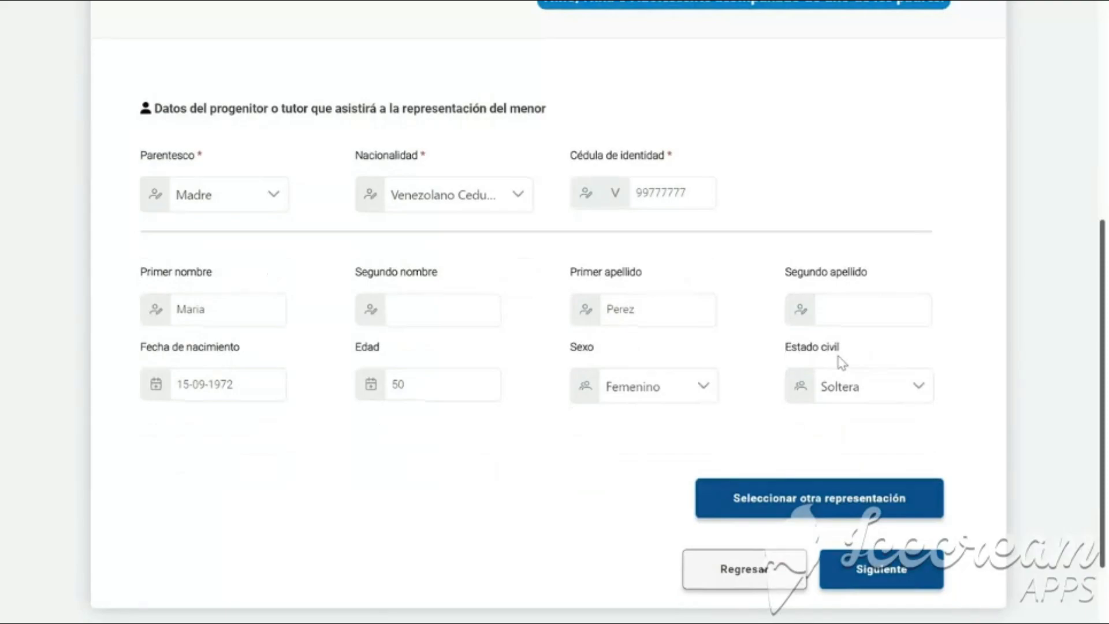
pyautogui.scroll(-2, 842, 362)
pyautogui.click(883, 484)
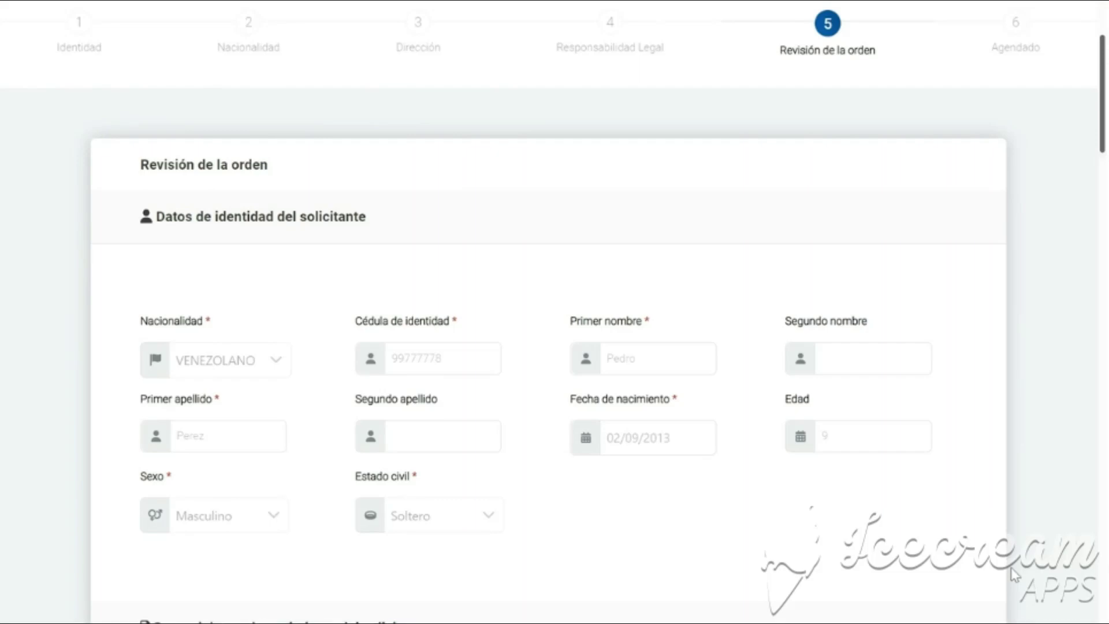
# Scroll through the Revisión de la orden summary to review all order data.
pyautogui.scroll(-9, 1016, 572)
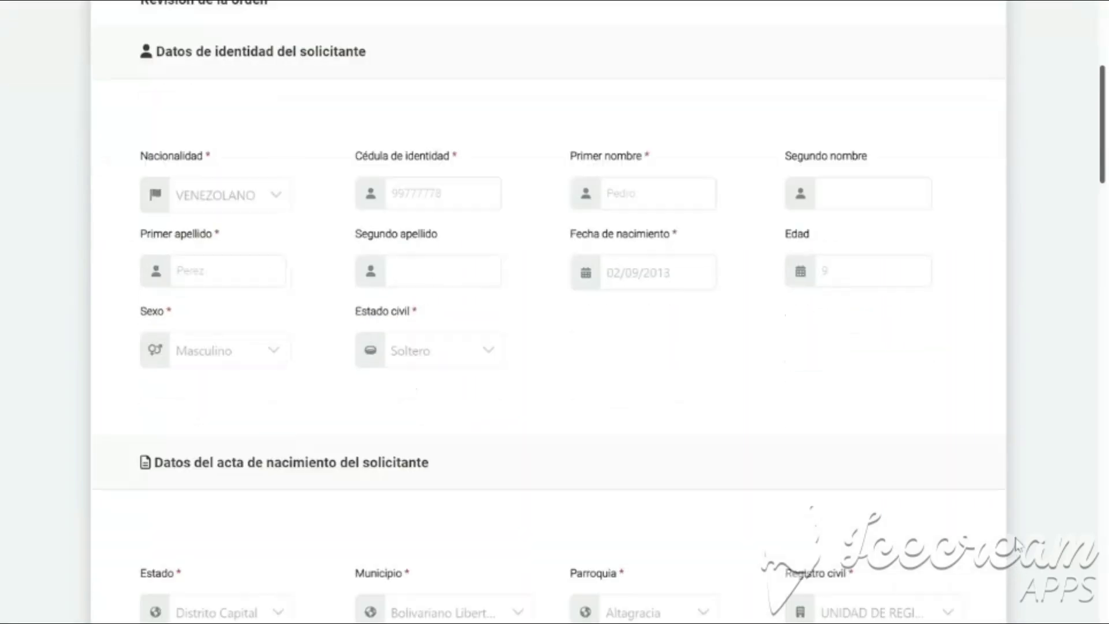
pyautogui.scroll(-2, 1018, 544)
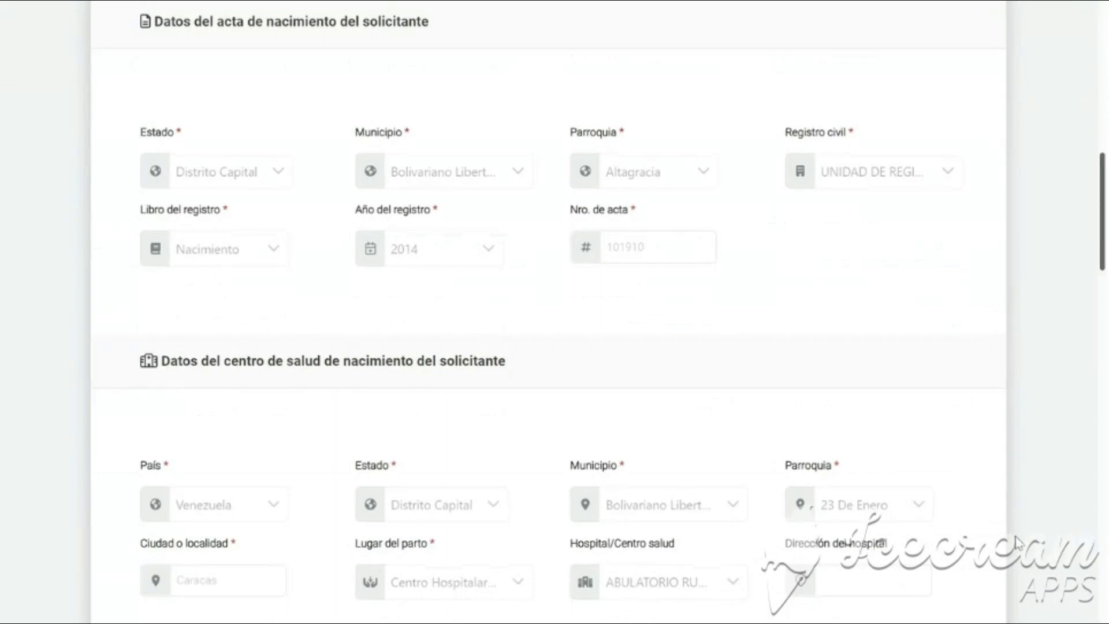
pyautogui.scroll(-3, 1018, 544)
pyautogui.scroll(-6, 1016, 543)
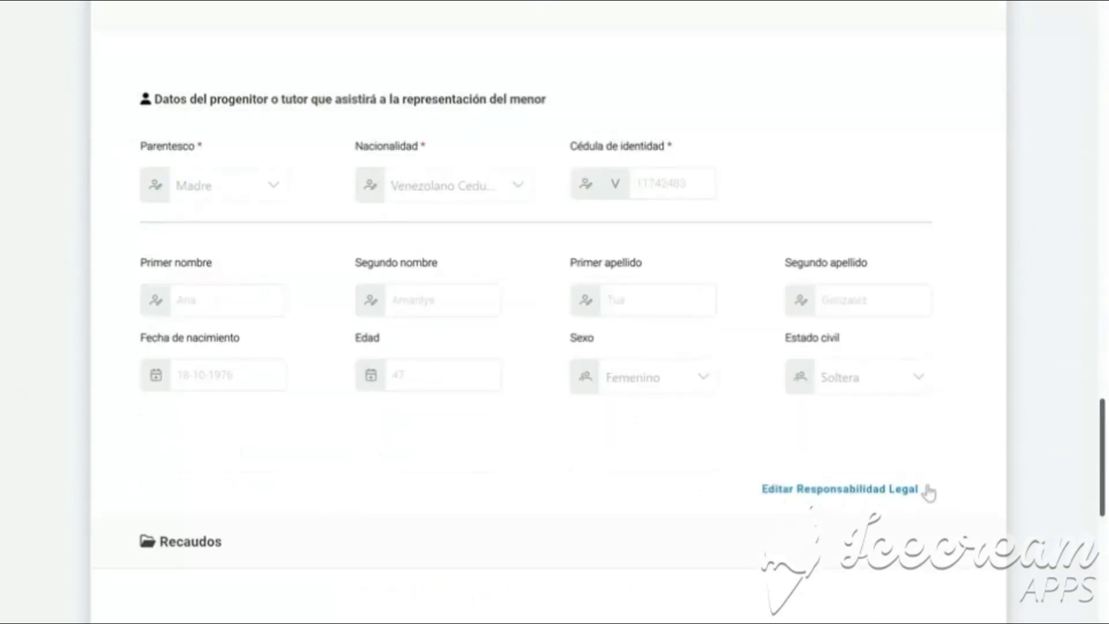
pyautogui.scroll(-7, 928, 493)
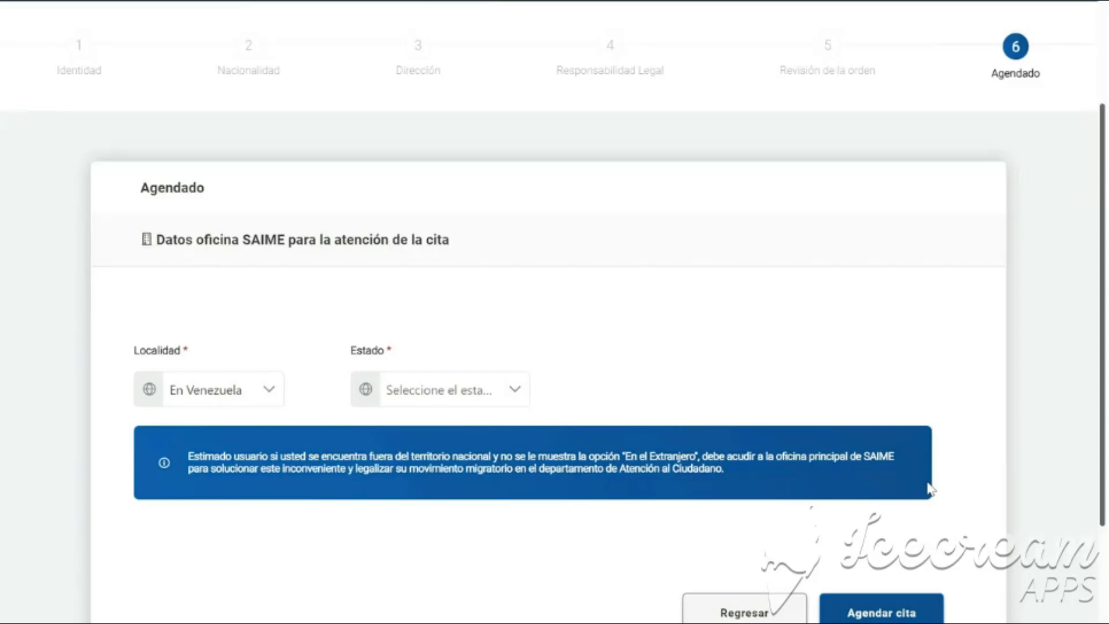
# Keep Localidad En Venezuela, choose state Distrito Capital and office Plaza Miranda II.
pyautogui.scroll(-2, 930, 490)
pyautogui.click(276, 253)
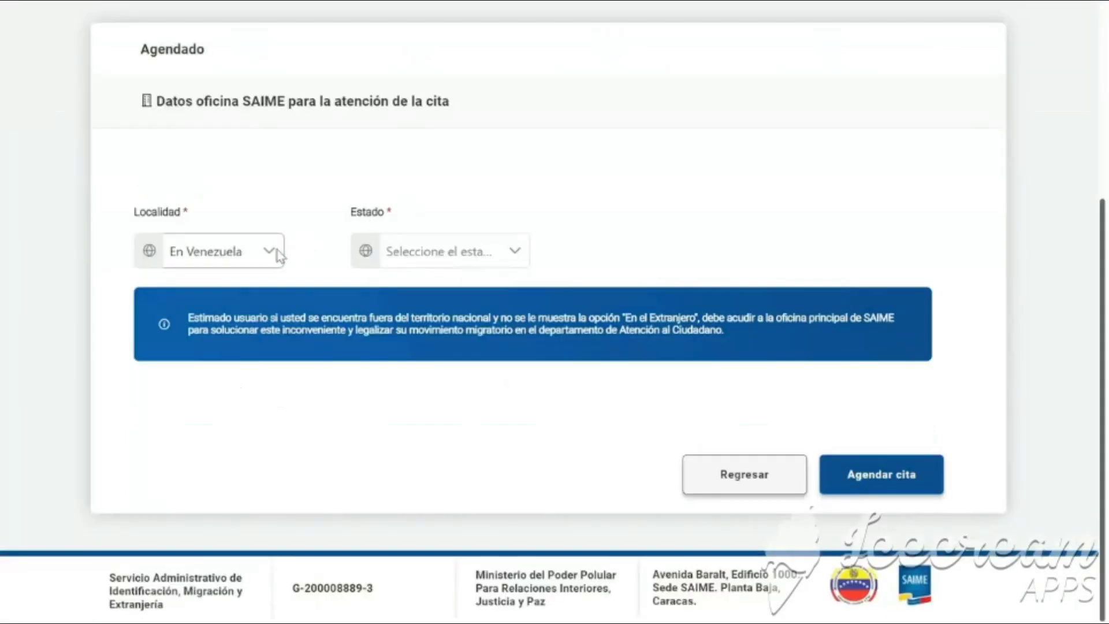
pyautogui.click(272, 283)
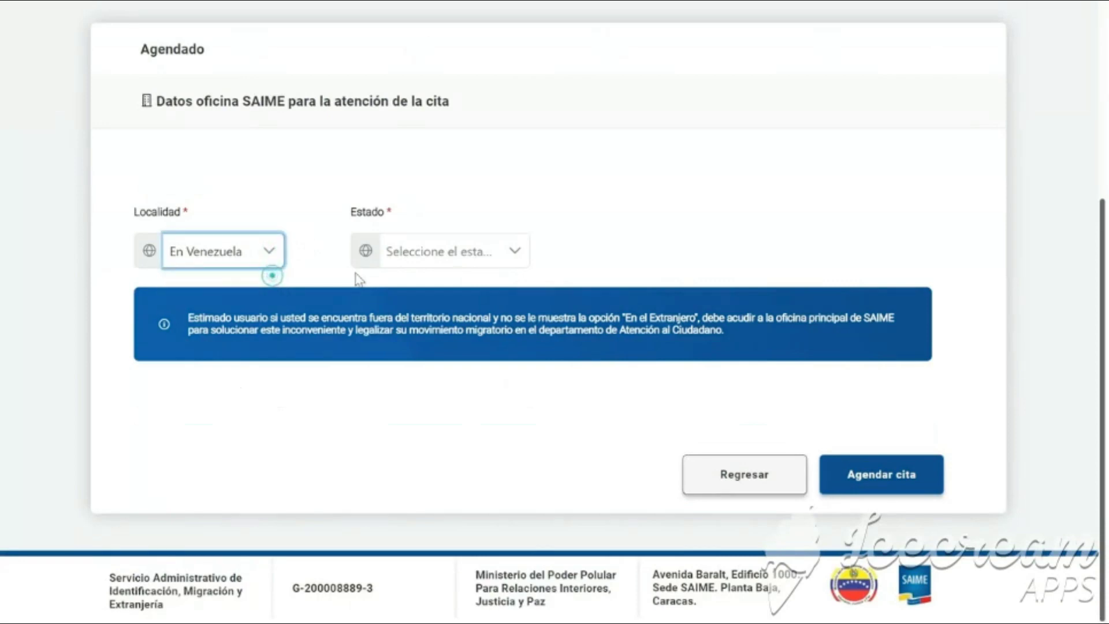
pyautogui.click(422, 263)
pyautogui.scroll(-4, 433, 312)
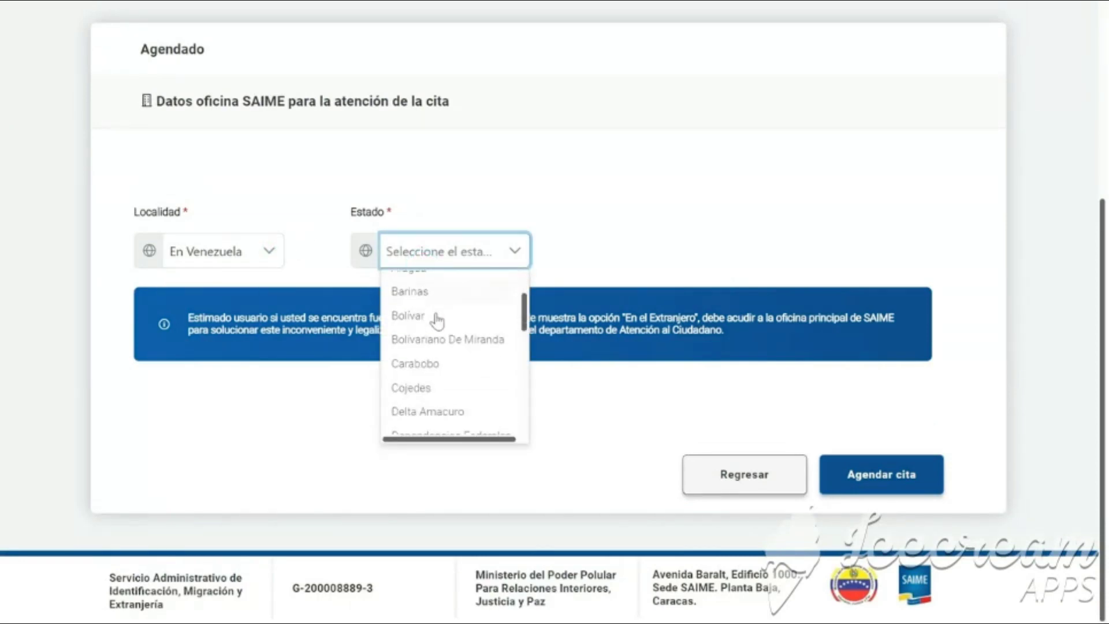
pyautogui.click(456, 373)
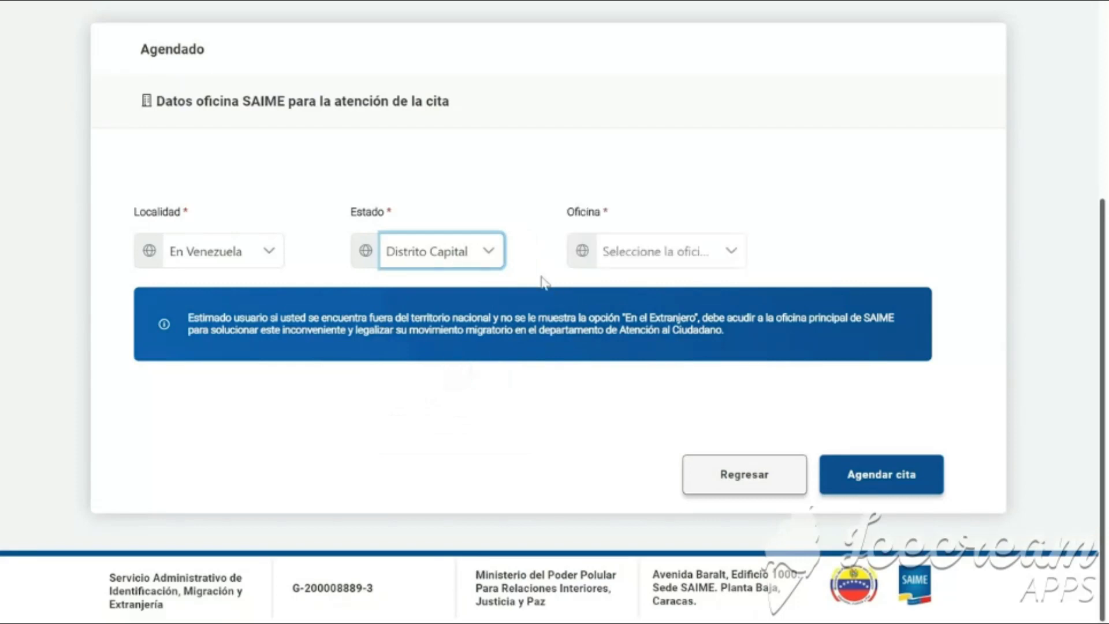
pyautogui.click(616, 266)
pyautogui.click(627, 282)
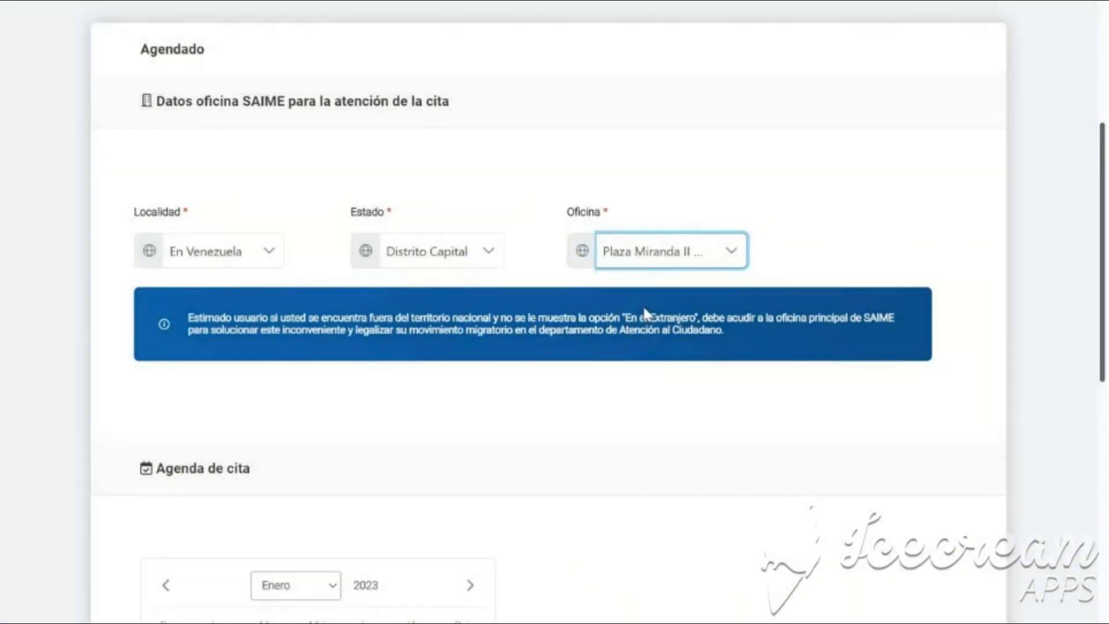
pyautogui.scroll(-7, 645, 312)
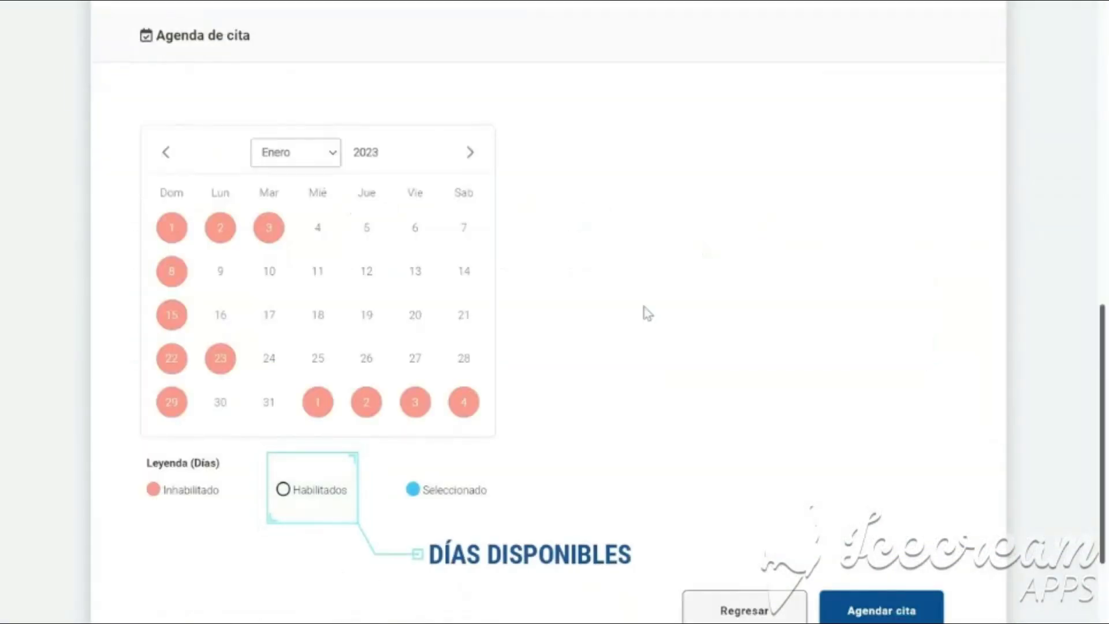
# Pick day 5 of January 2023 at 9:00 AM and book the appointment.
pyautogui.click(367, 228)
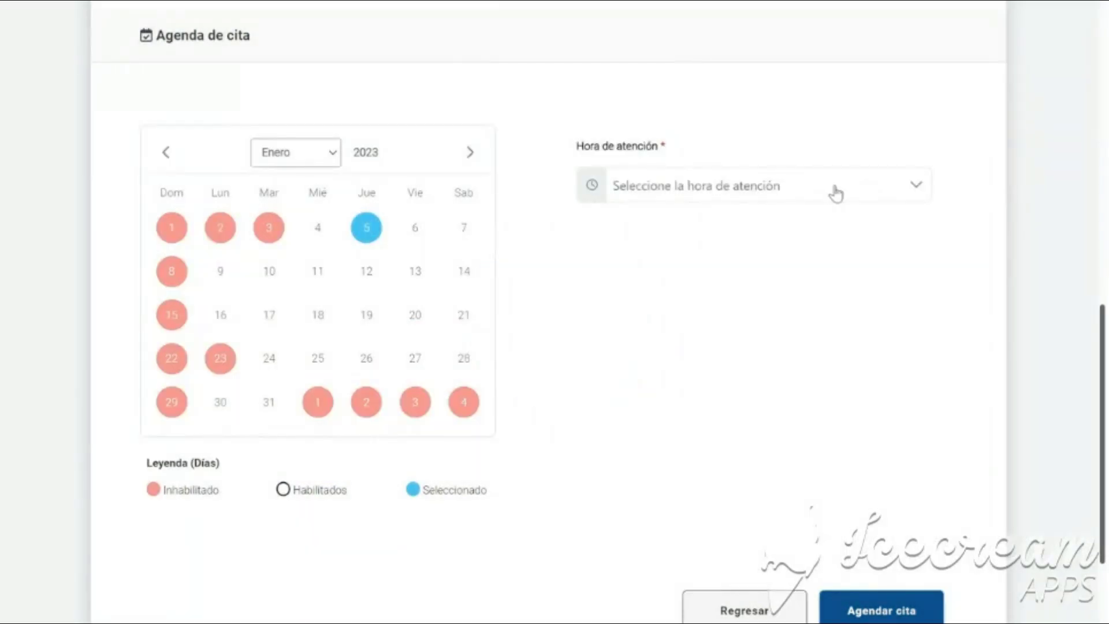
pyautogui.click(836, 194)
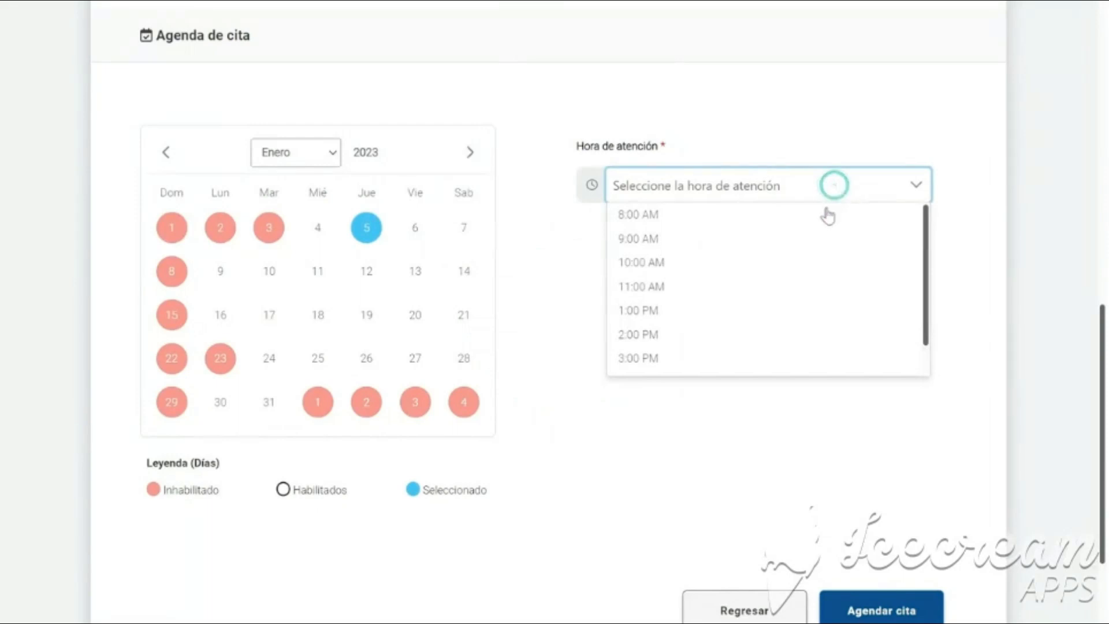
pyautogui.click(822, 232)
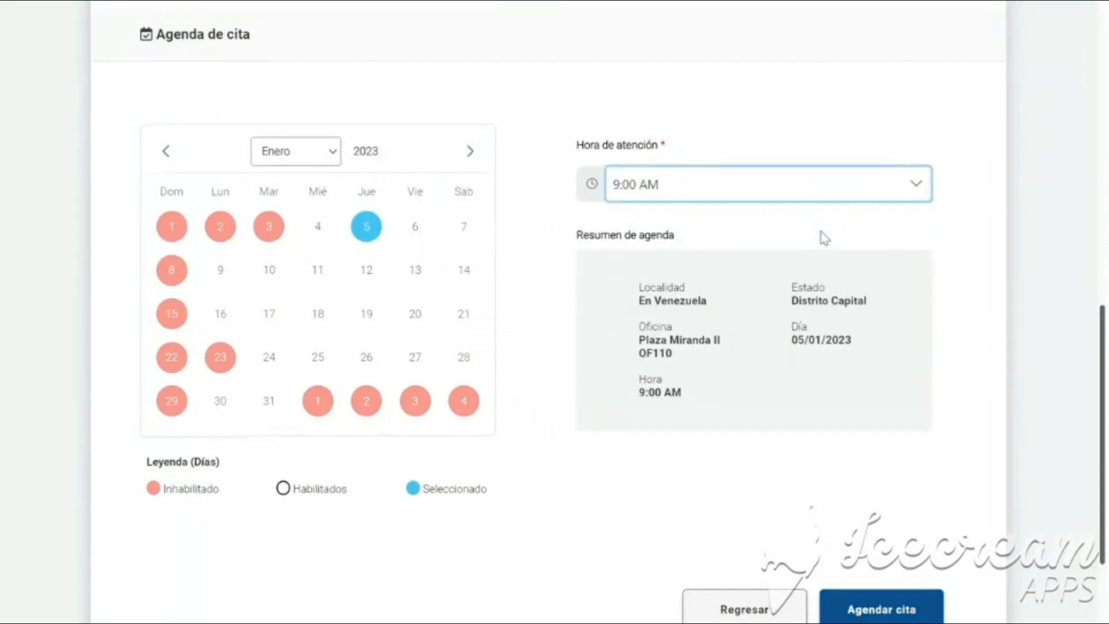
pyautogui.scroll(-2, 824, 238)
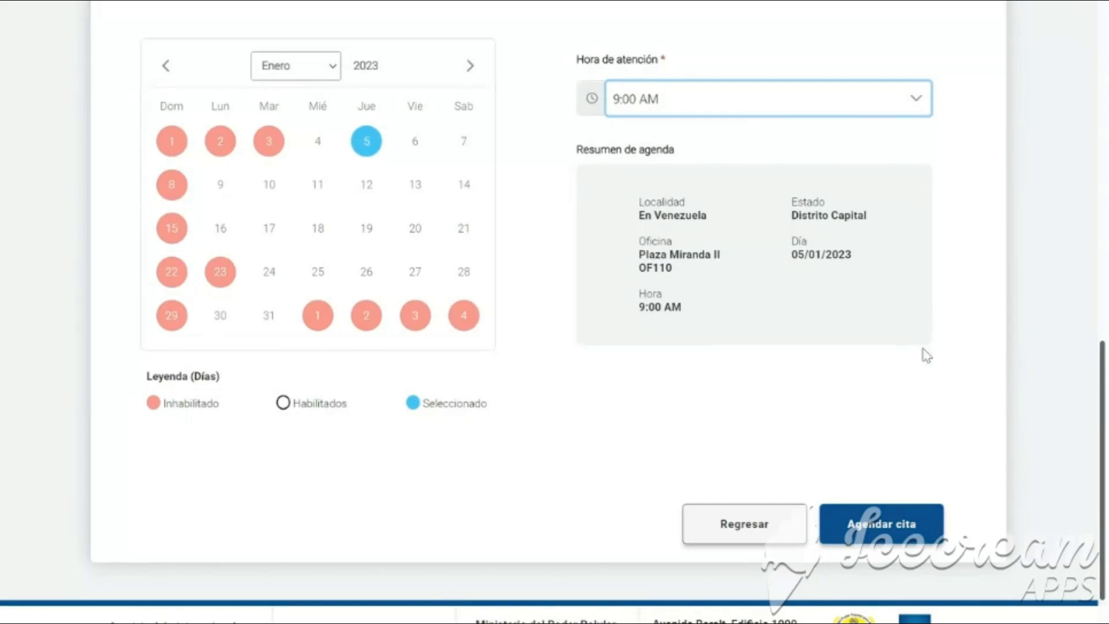
pyautogui.click(898, 510)
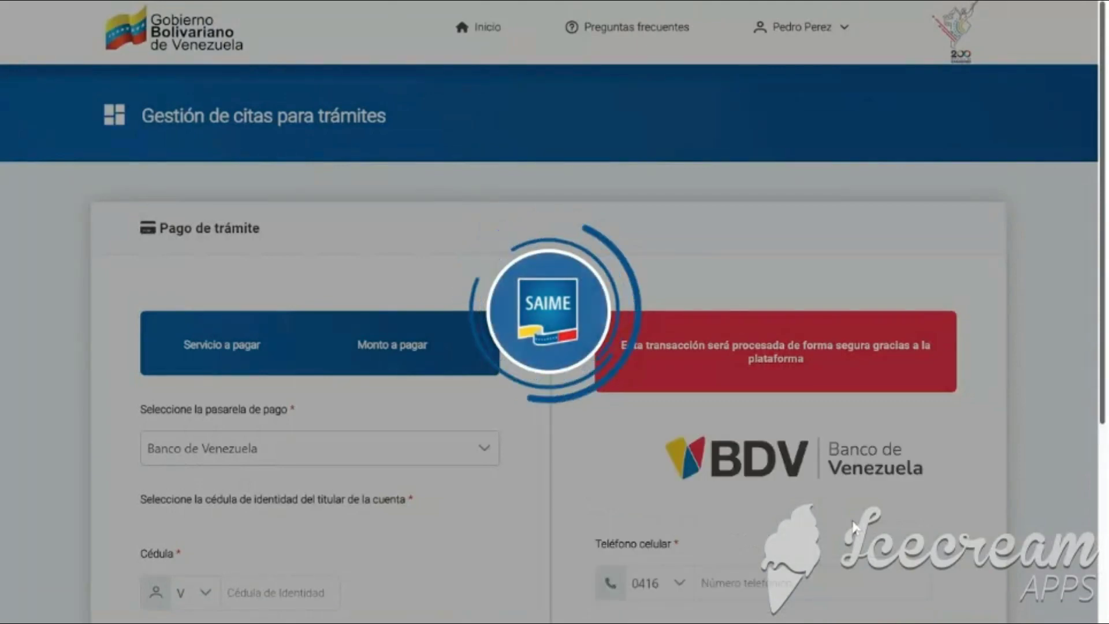
# Enter the holder's ID number, mobile number and pasted e-mail in the BDV form, then continue.
pyautogui.scroll(-2, 809, 517)
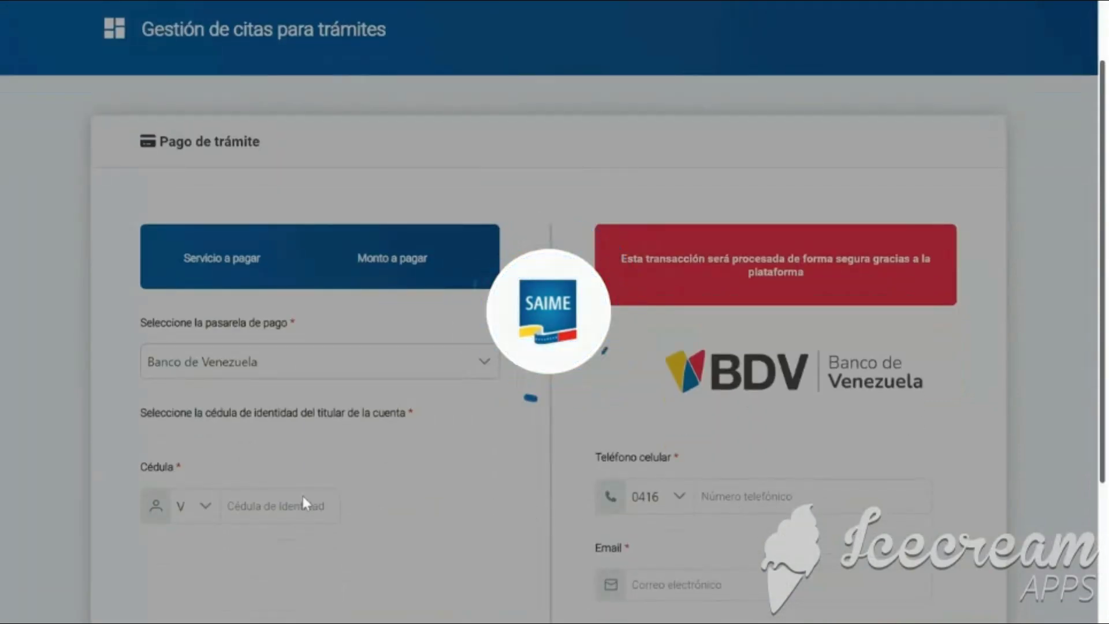
pyautogui.scroll(-2, 280, 511)
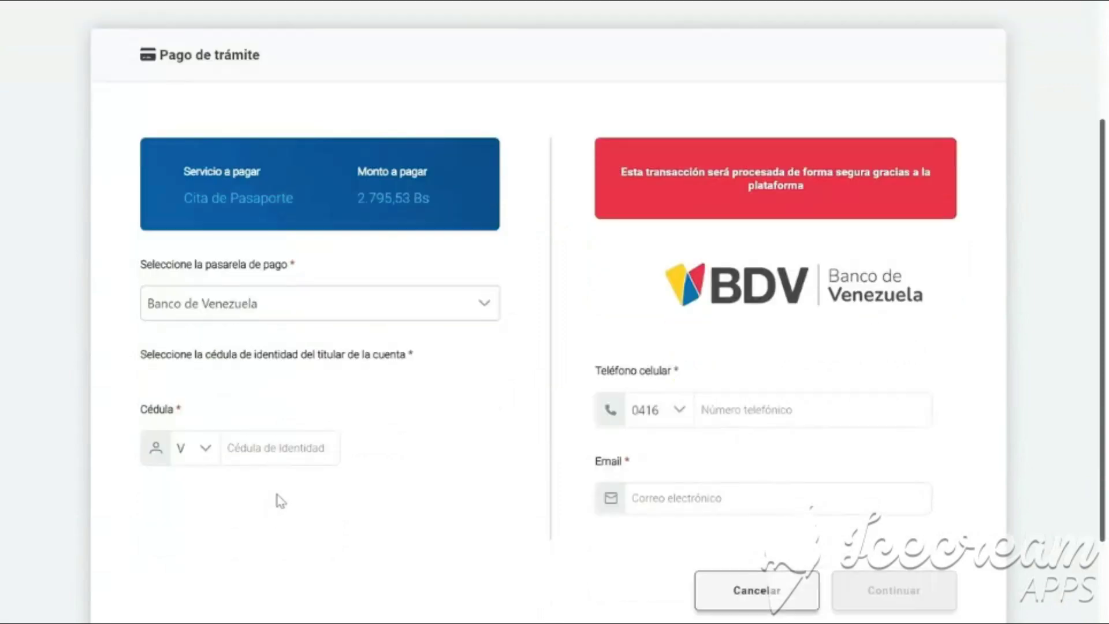
pyautogui.click(278, 458)
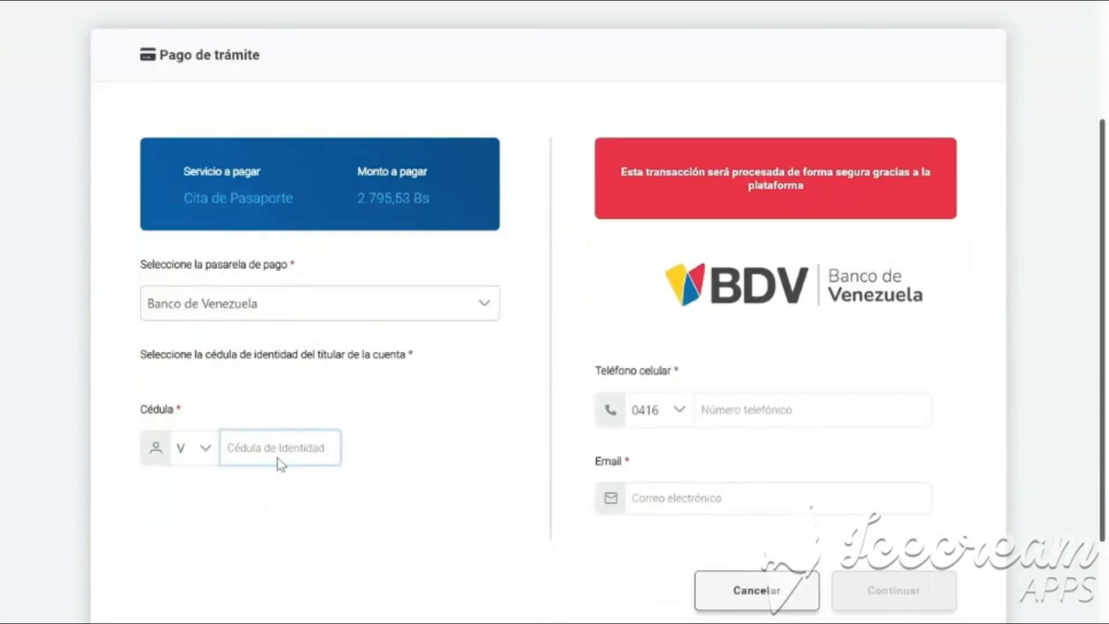
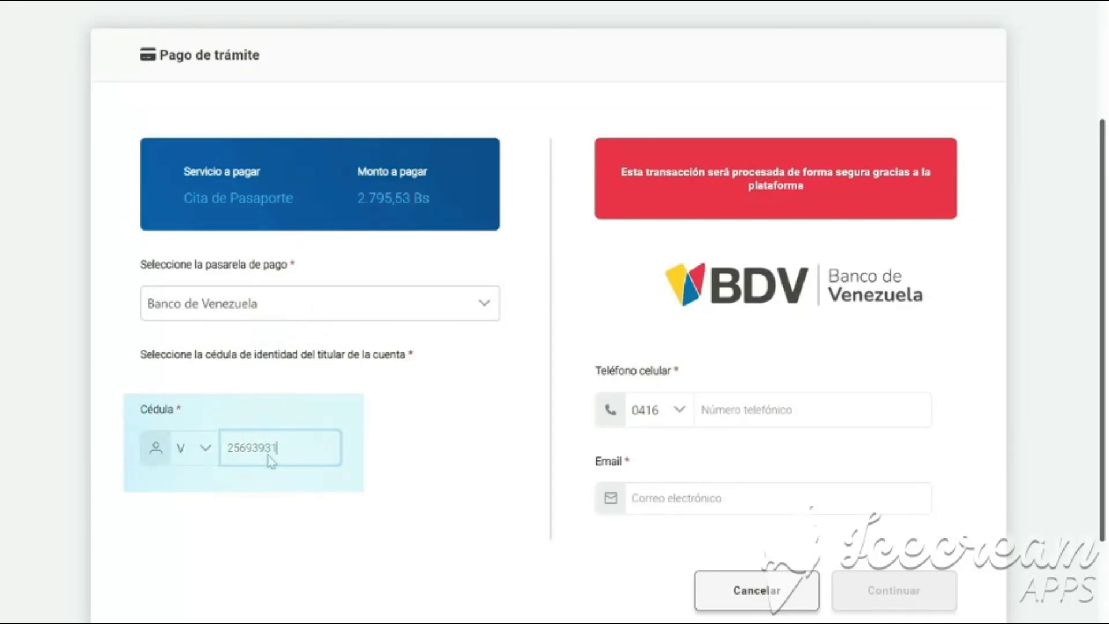
pyautogui.click(716, 412)
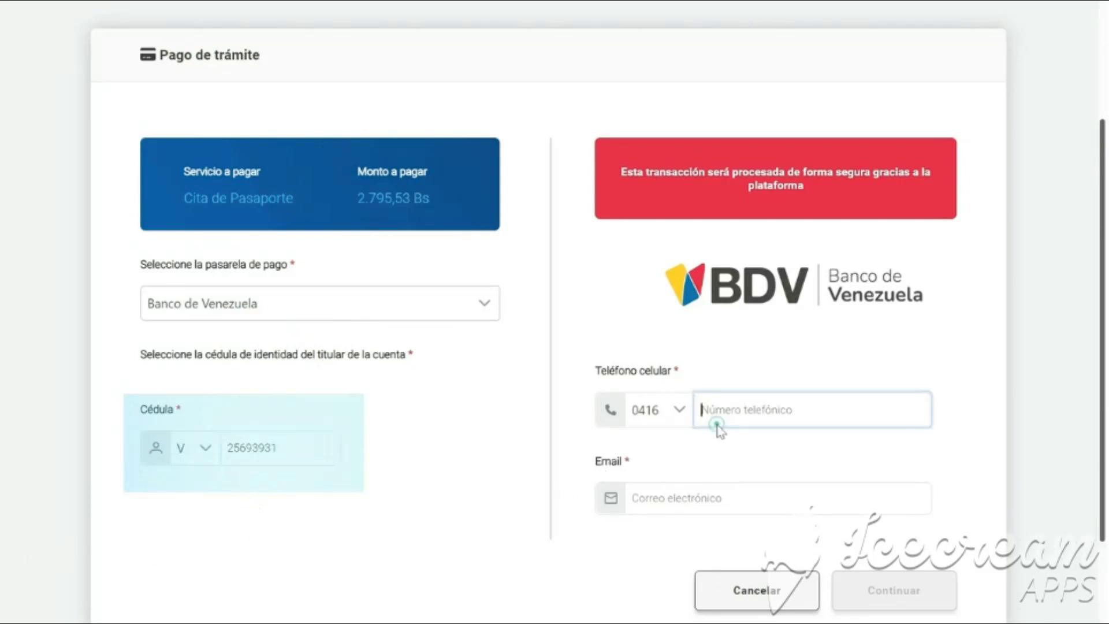
pyautogui.scroll(-2, 715, 420)
pyautogui.click(729, 326)
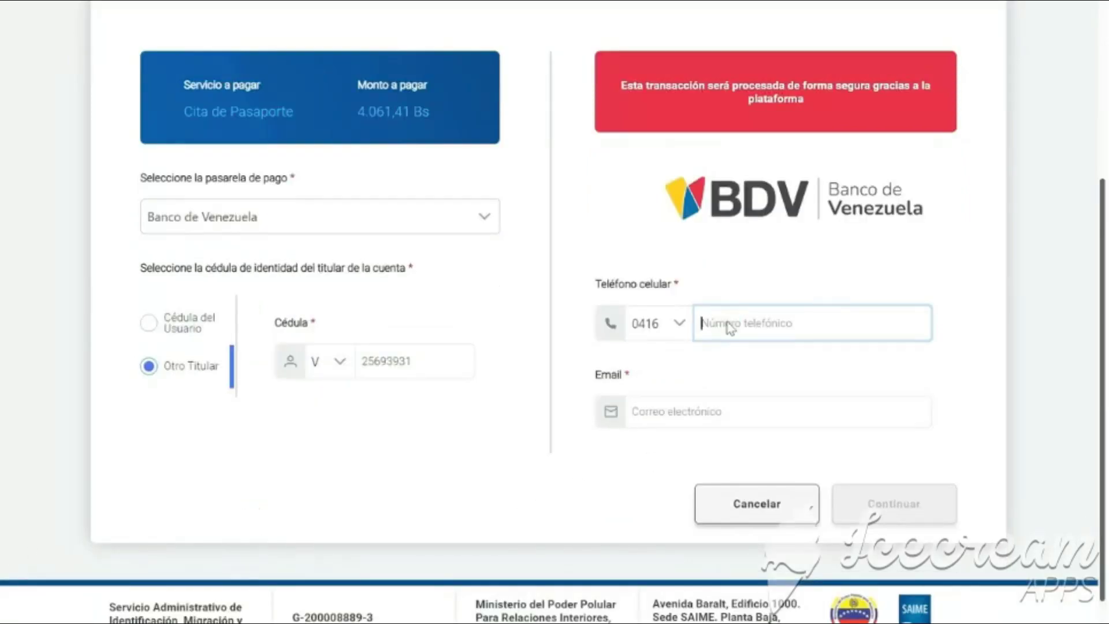
pyautogui.write('1234567')
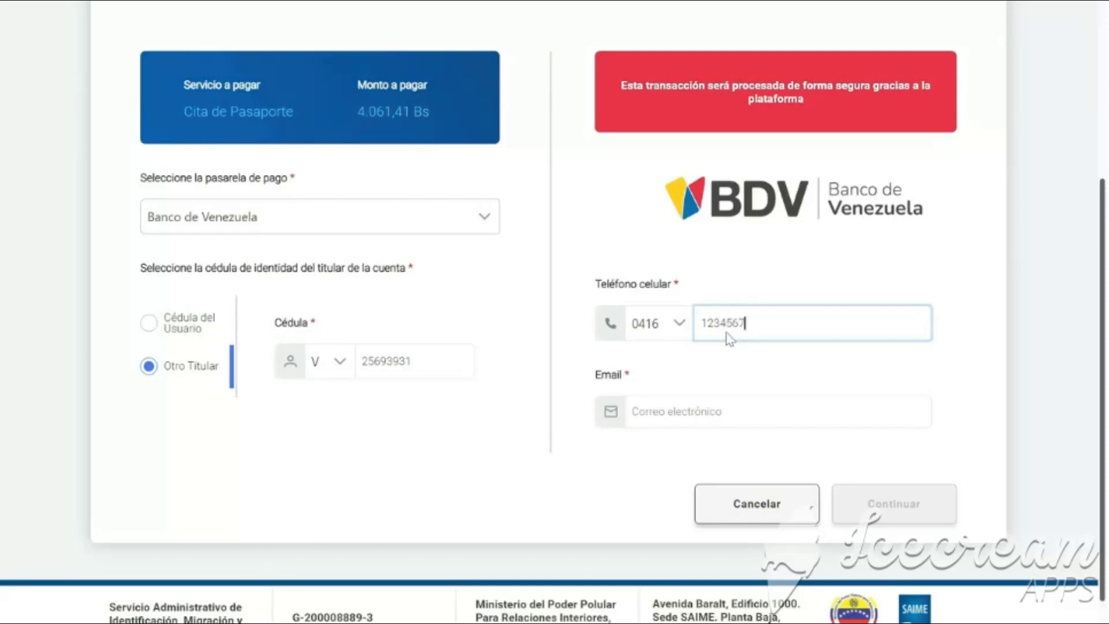
pyautogui.click(713, 421)
pyautogui.hotkey('ctrl', 'v')
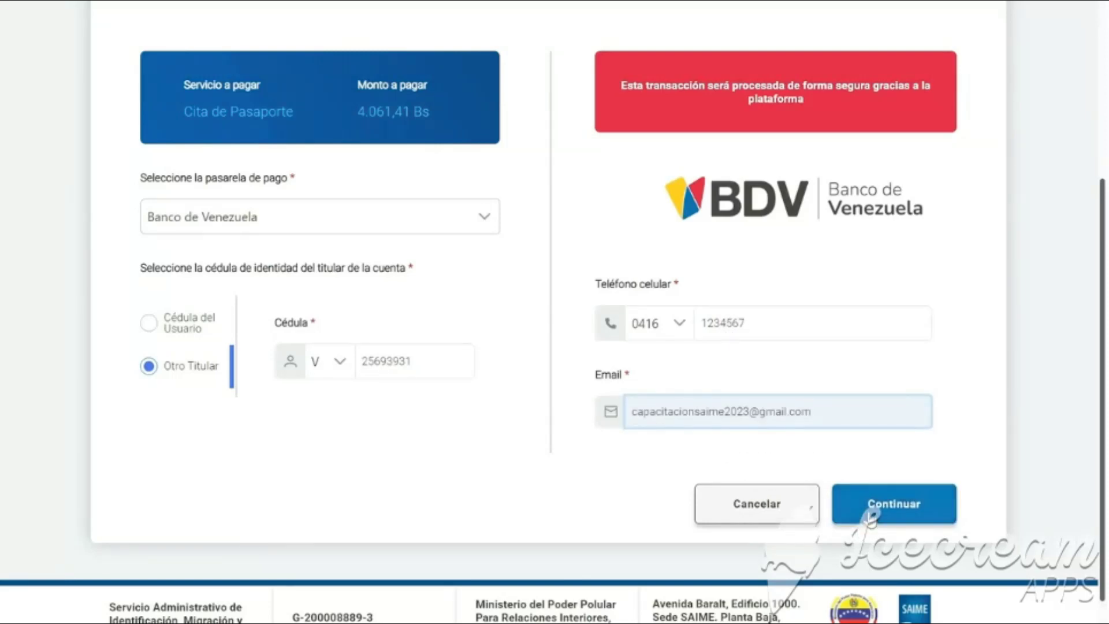
pyautogui.click(872, 507)
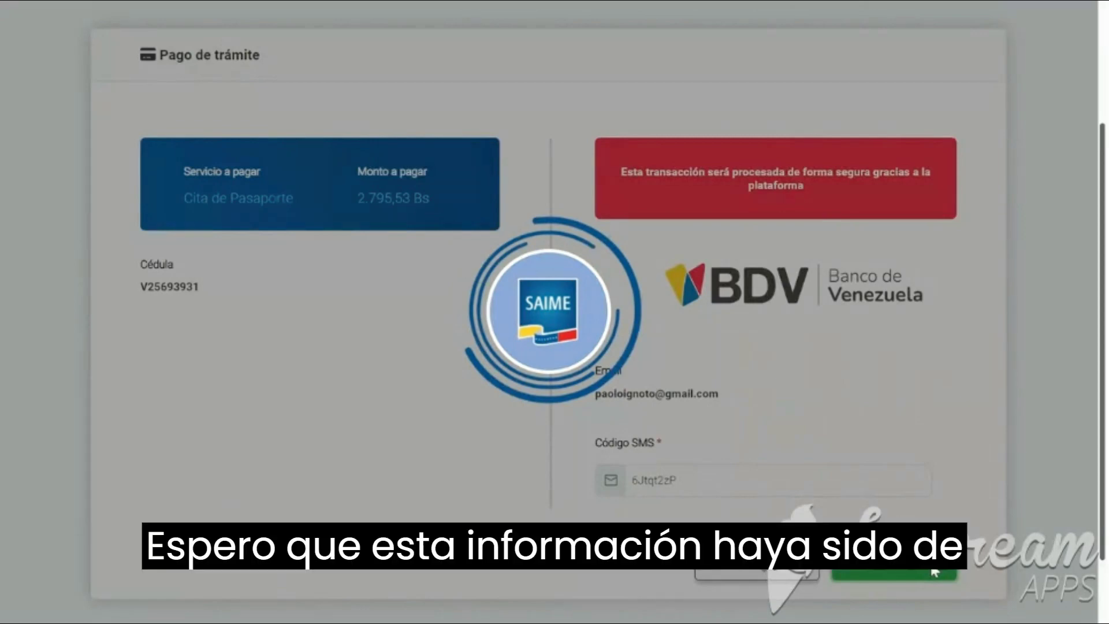